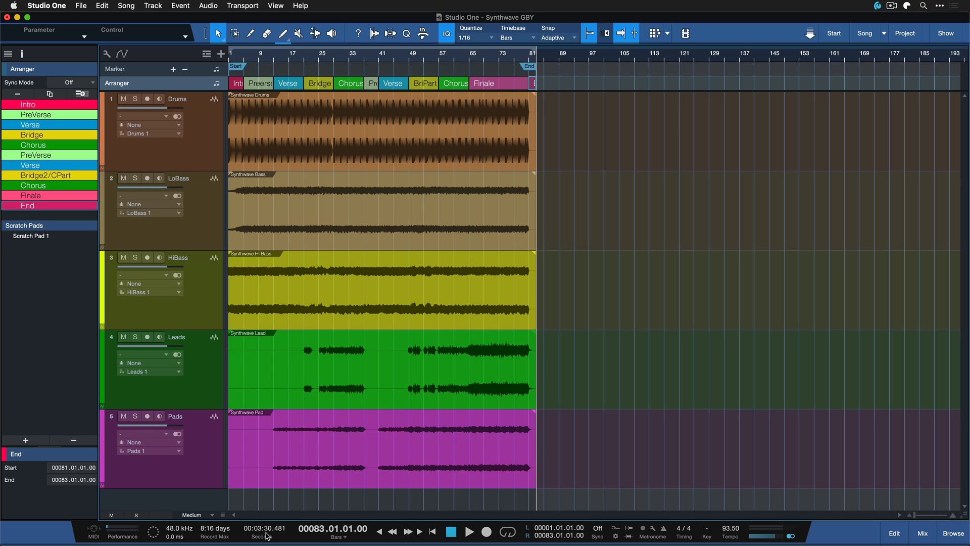
Review the song structure by stepping through the arranger sections from Intro to Finale and back to the first Verse.
click(239, 85)
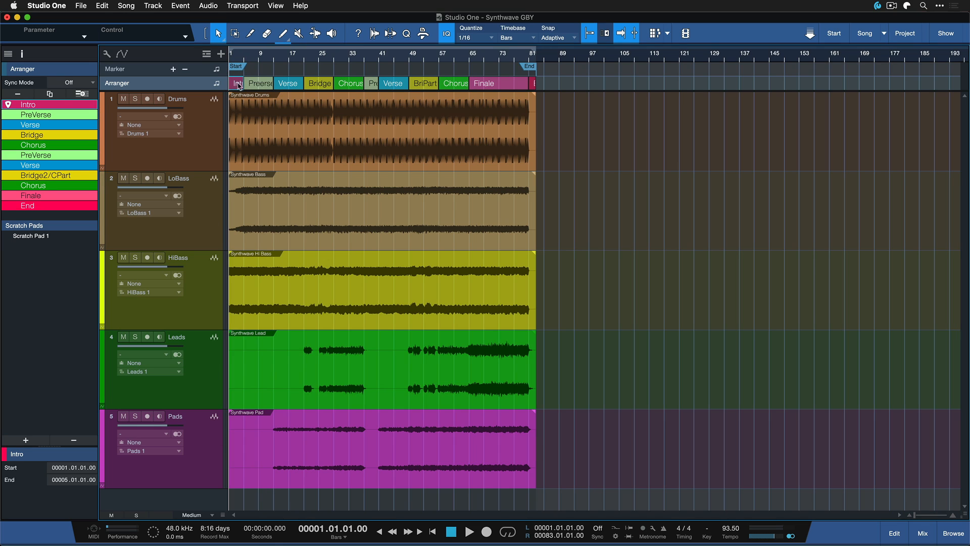
click(267, 84)
click(296, 84)
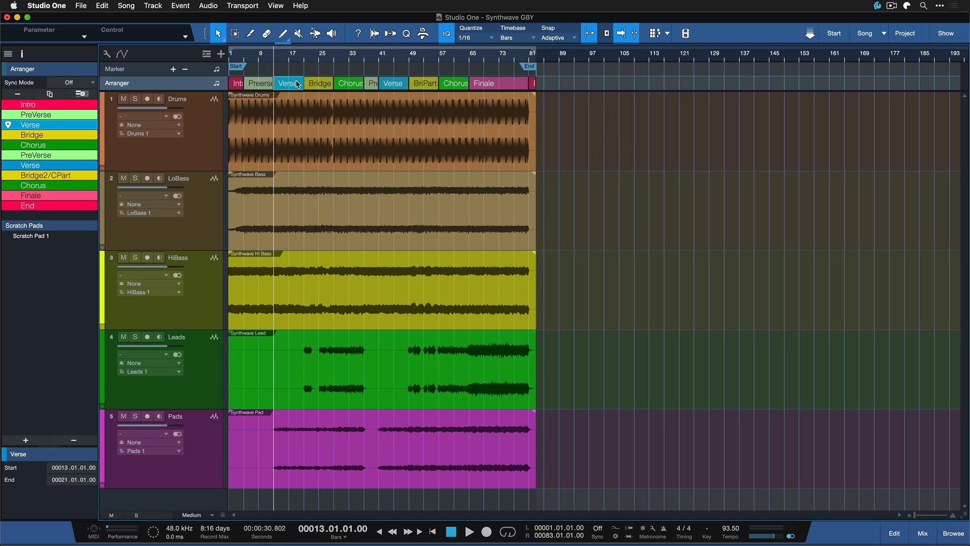
click(320, 85)
click(347, 86)
click(379, 85)
click(393, 84)
click(423, 87)
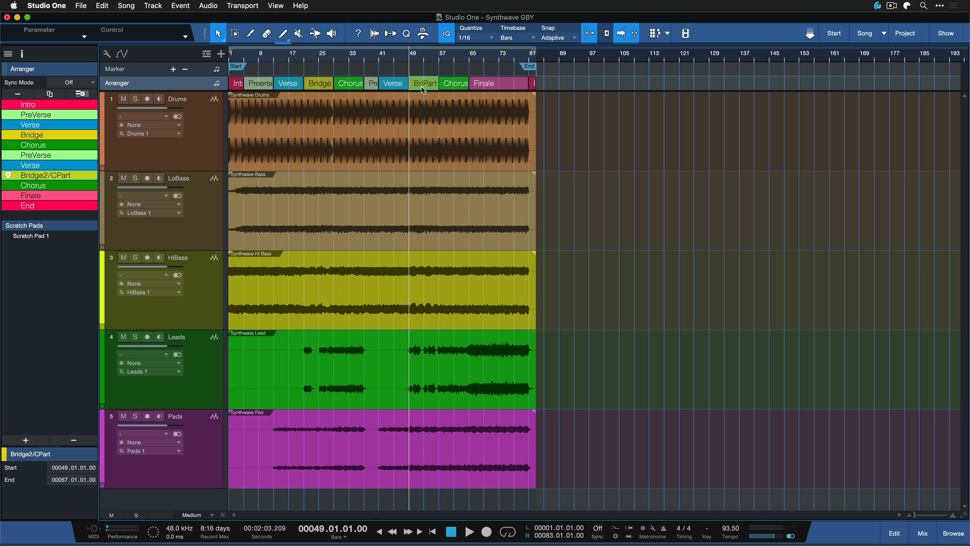
click(461, 89)
click(483, 89)
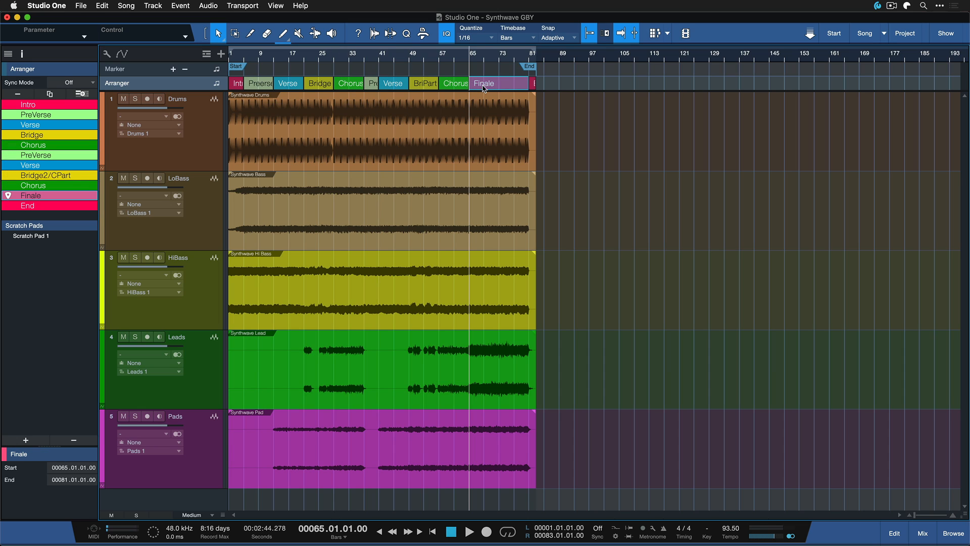
click(446, 88)
click(394, 85)
click(372, 84)
click(350, 85)
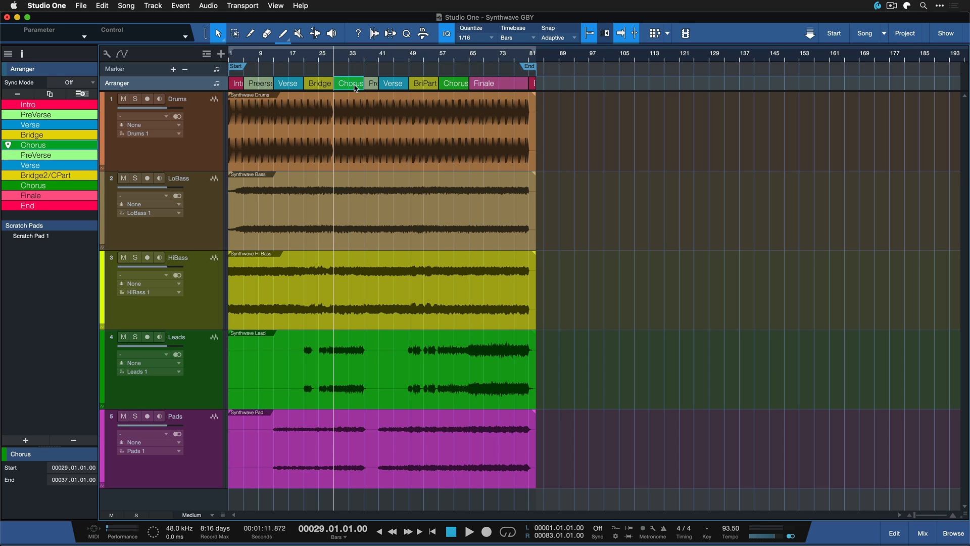
click(320, 84)
click(288, 84)
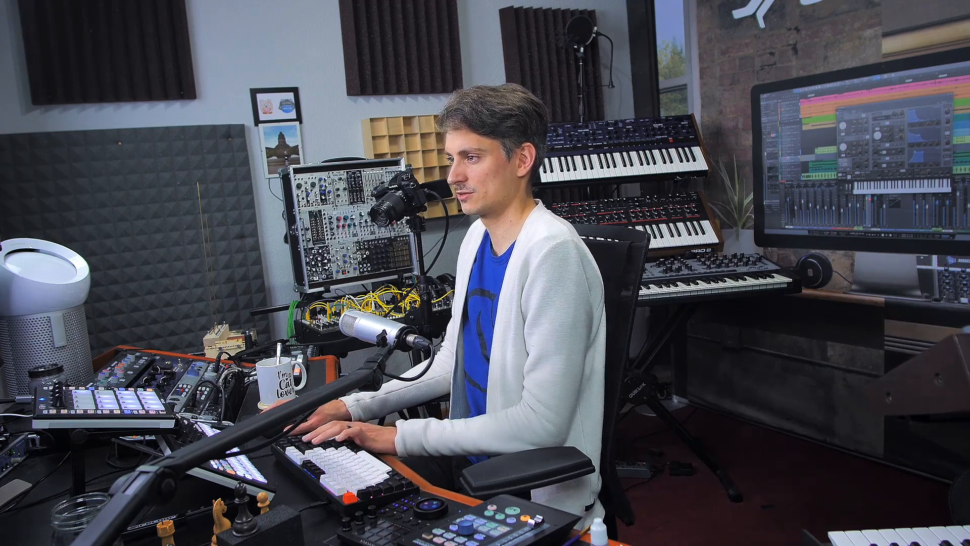
Hide the Arranger track and show it again.
click(207, 54)
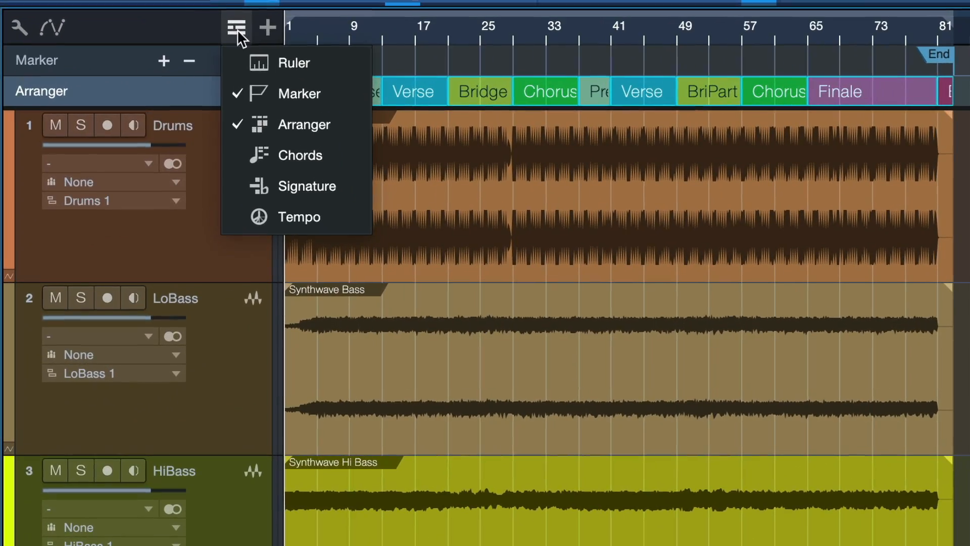
click(226, 99)
click(238, 38)
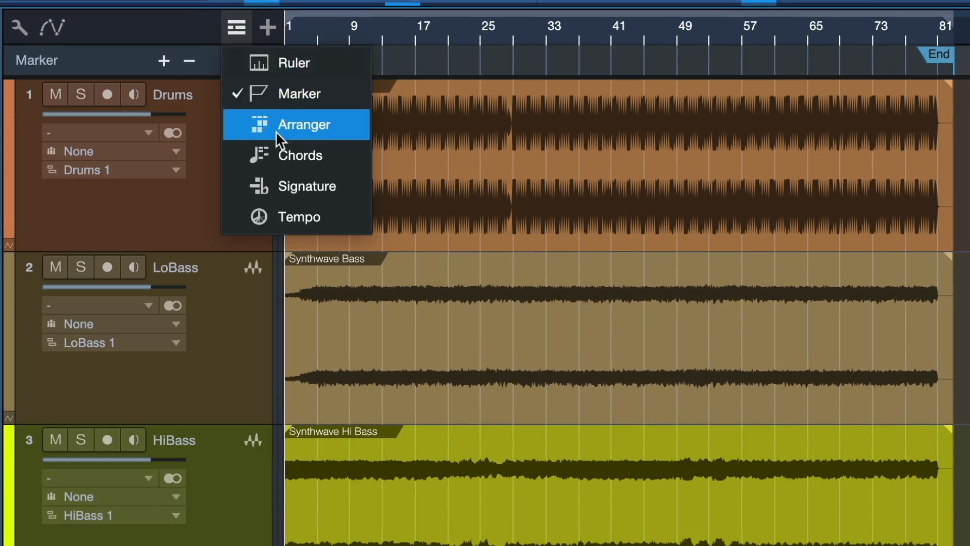
click(276, 130)
Delete all existing arranger sections and draw three new ones at about bars 2 to 11, 18 to 33 and 42 to 57.
click(253, 87)
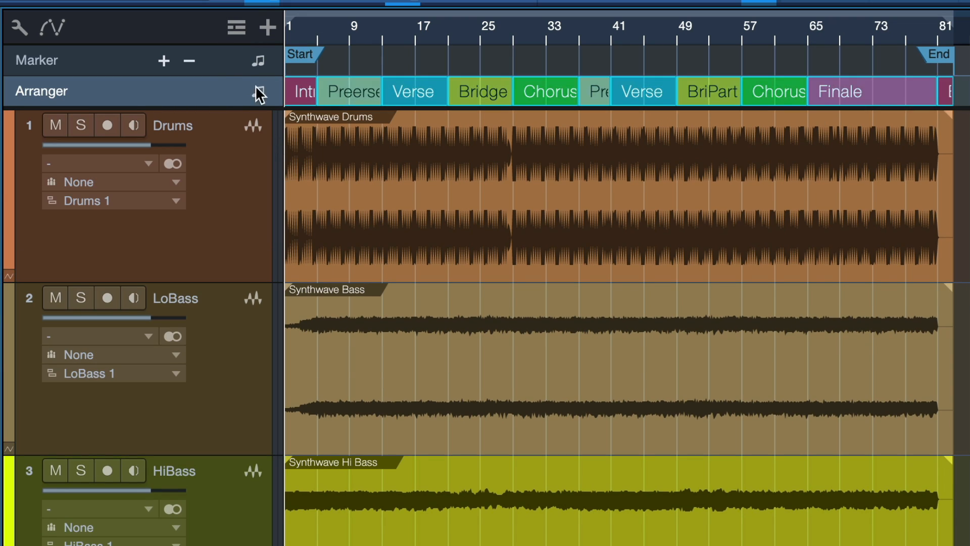
key(BackSpace)
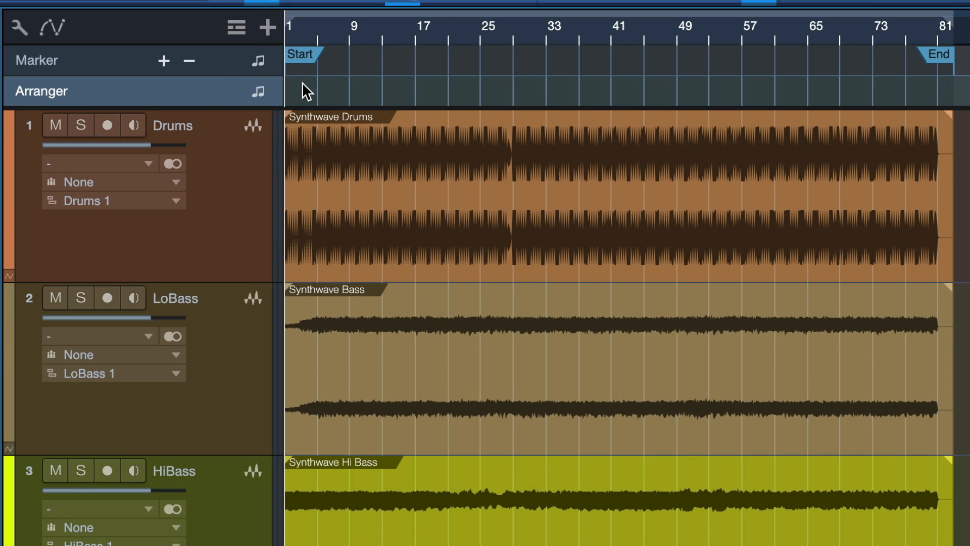
key(super)
drag(292, 93, 364, 89)
drag(425, 90, 548, 94)
drag(624, 86, 743, 76)
Examine the name field and colour palette of the newly drawn Chorus section.
right_click(688, 89)
double_click(765, 103)
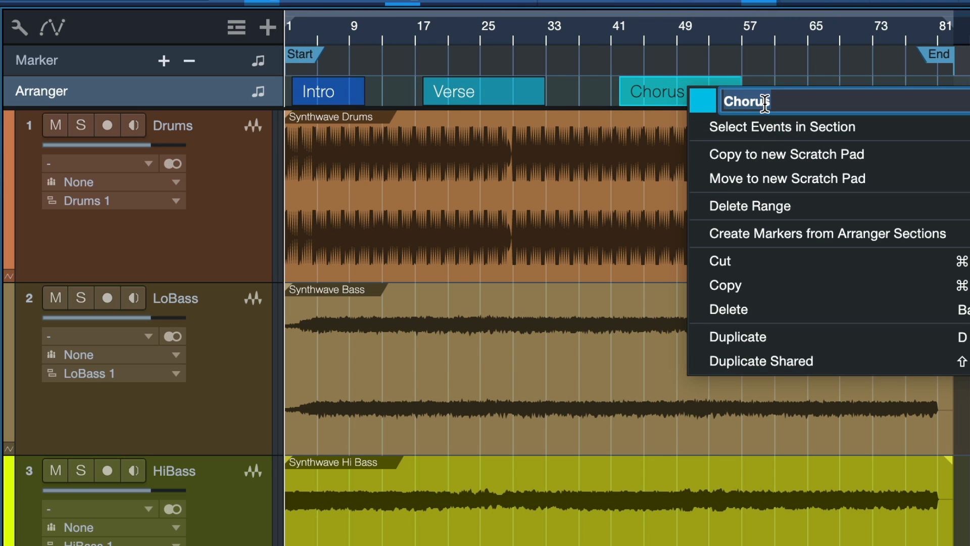
click(703, 100)
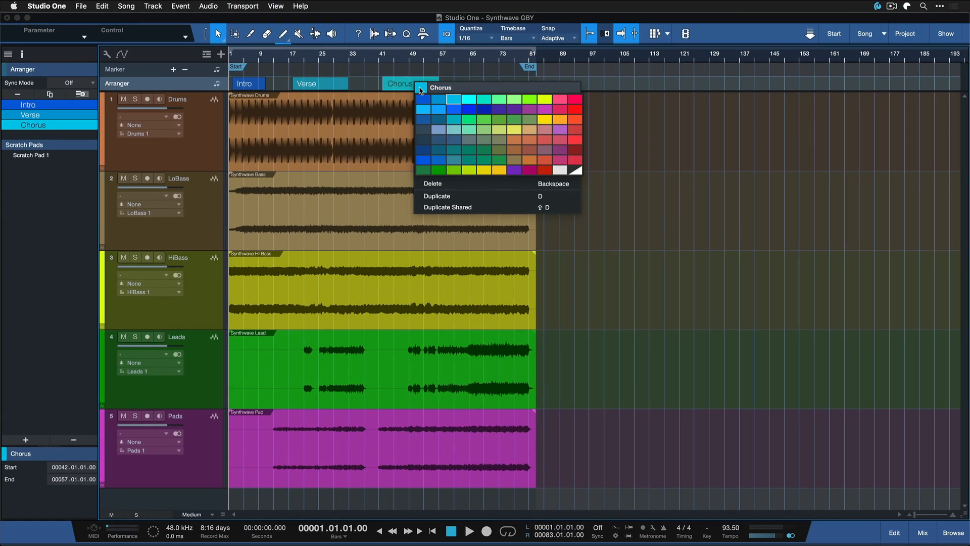
click(683, 112)
click(387, 77)
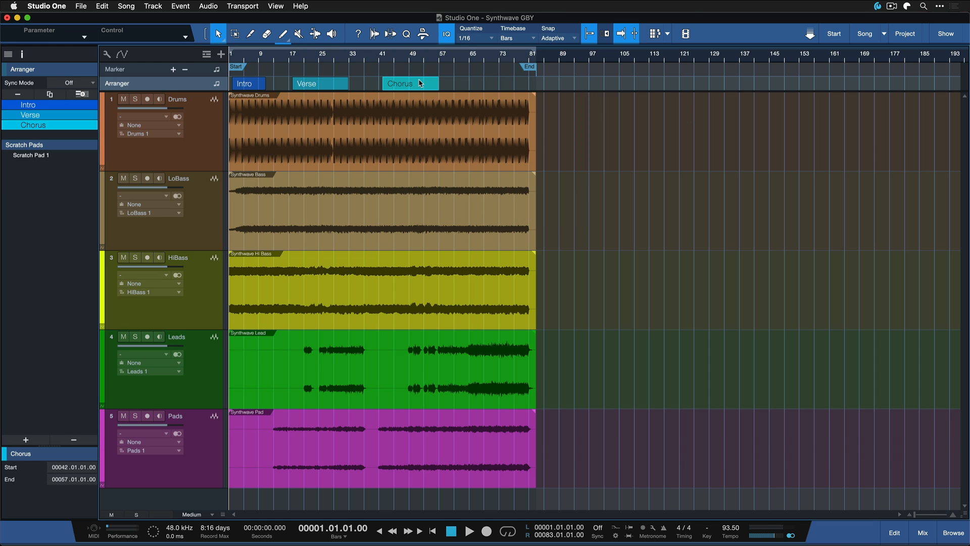
Try moving the Chorus section with its events to bar 109 and the Verse section past the song's end.
drag(419, 83, 671, 85)
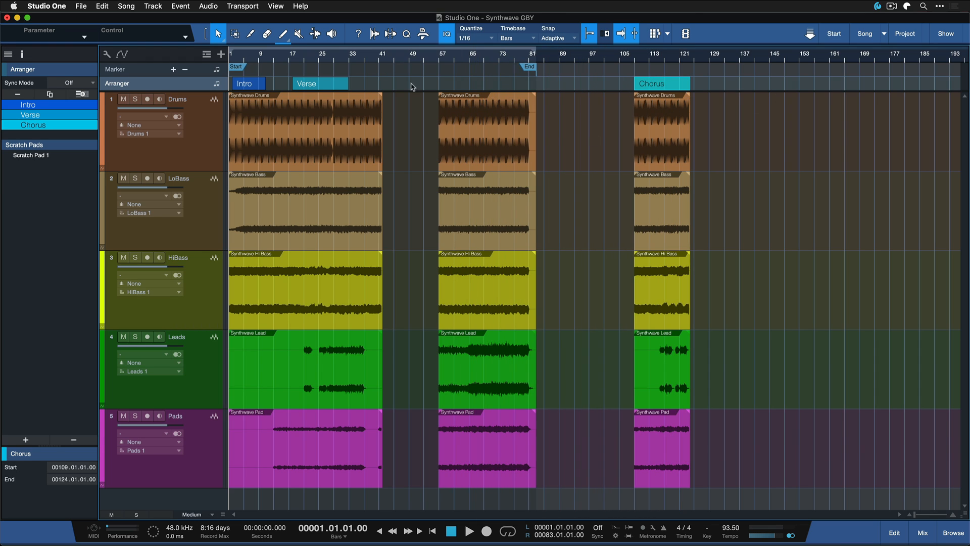
key(super+z)
drag(325, 80, 632, 86)
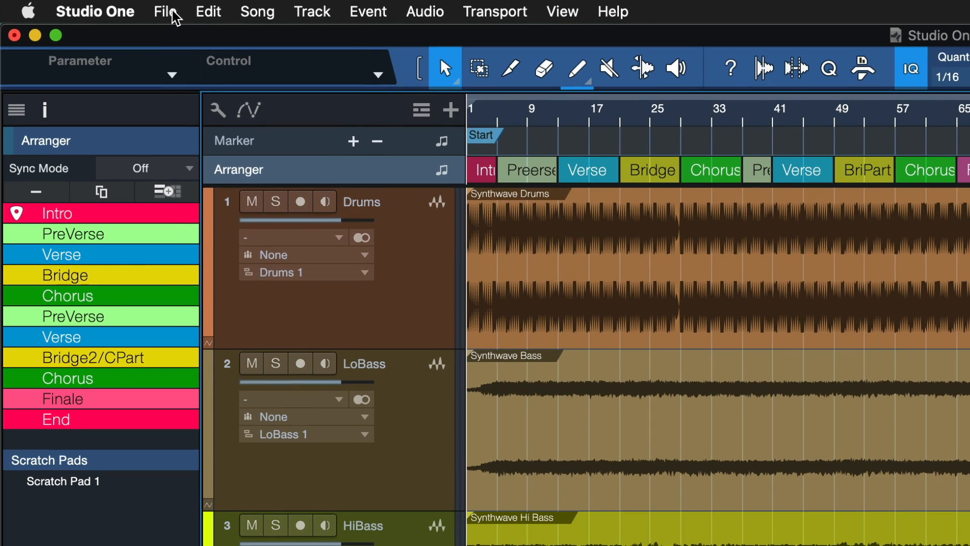
Save the song as a new incremental version with the description "Radio Edit".
click(79, 6)
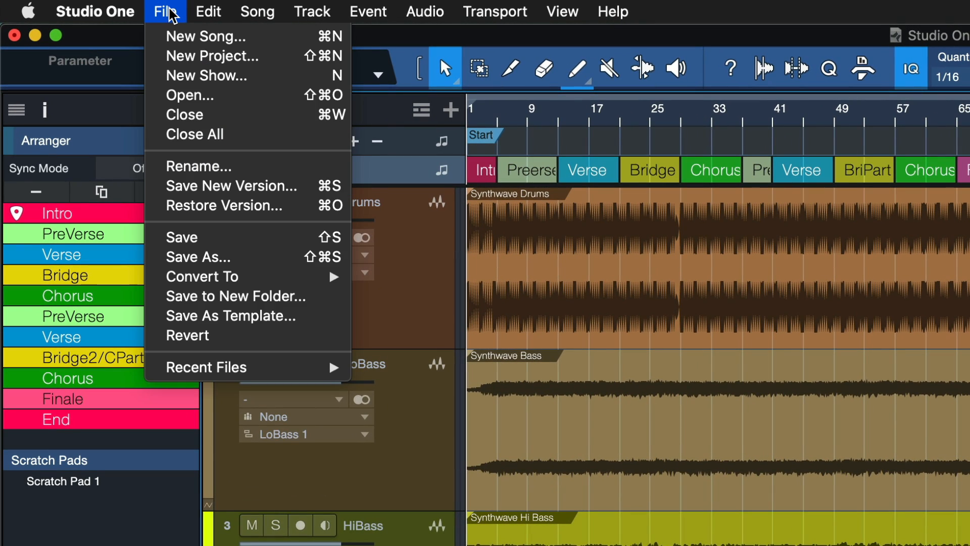
click(231, 185)
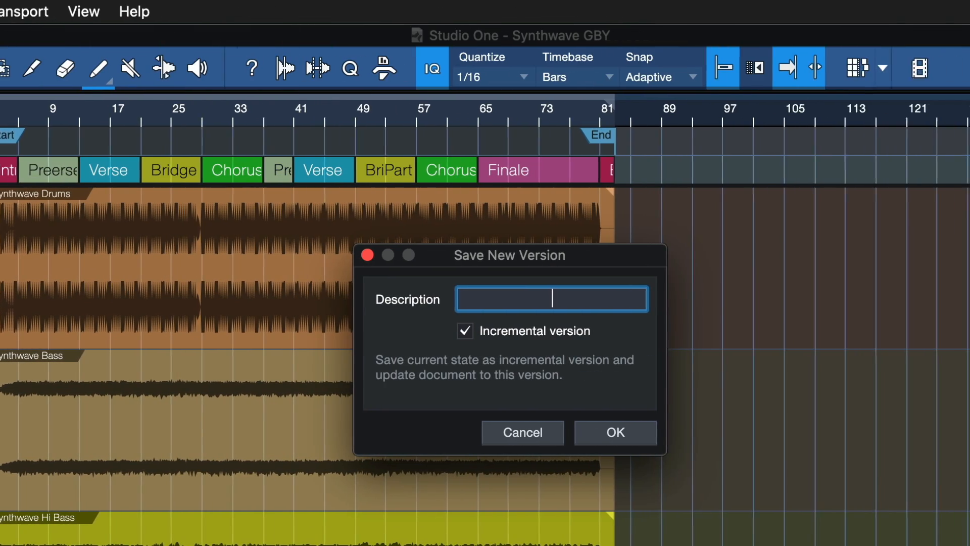
text(Ra)
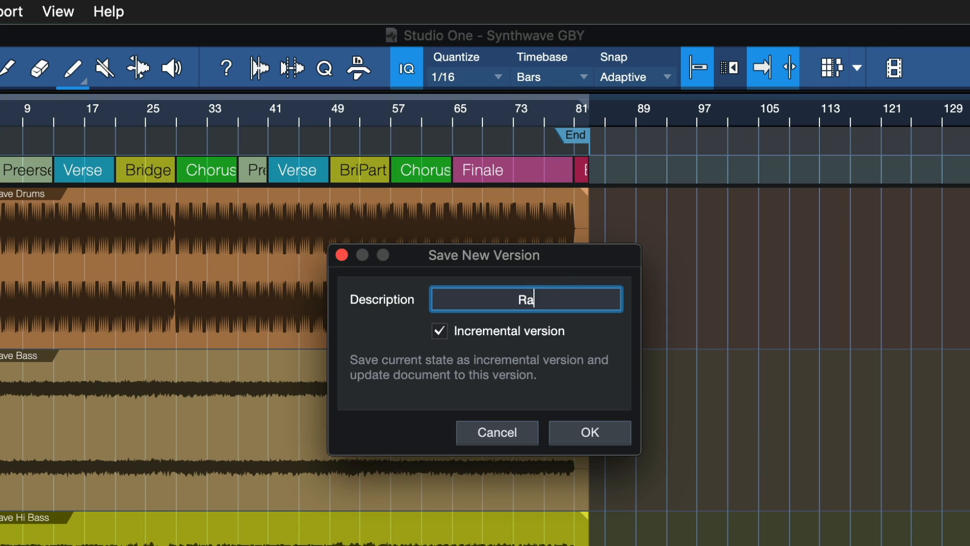
text(dio Edit)
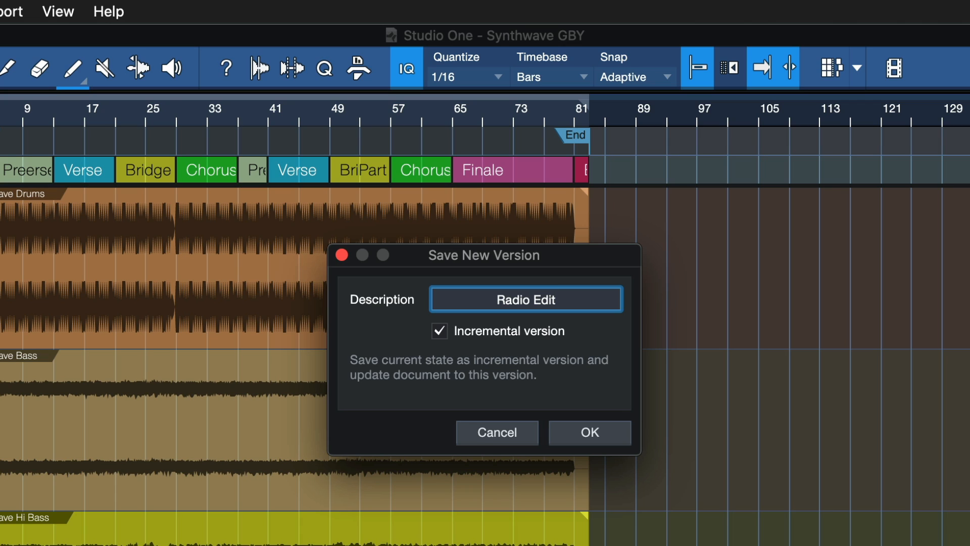
click(440, 332)
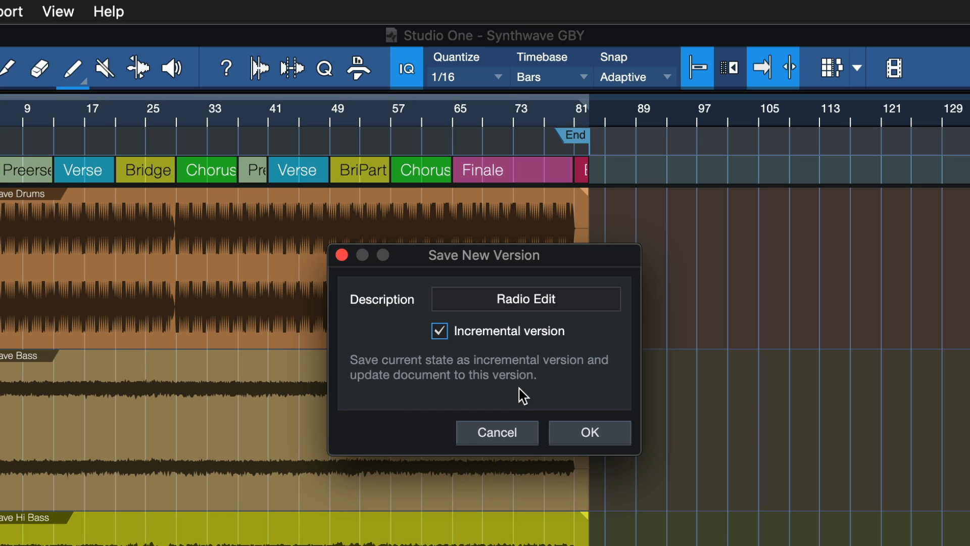
click(619, 440)
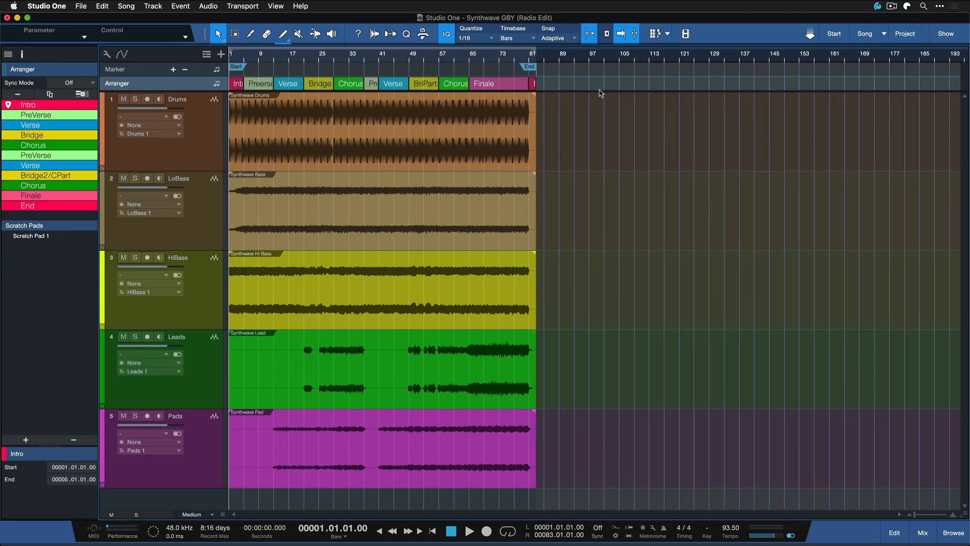
Copy all arranger sections from Intro to End to a new scratch pad.
drag(589, 82, 207, 80)
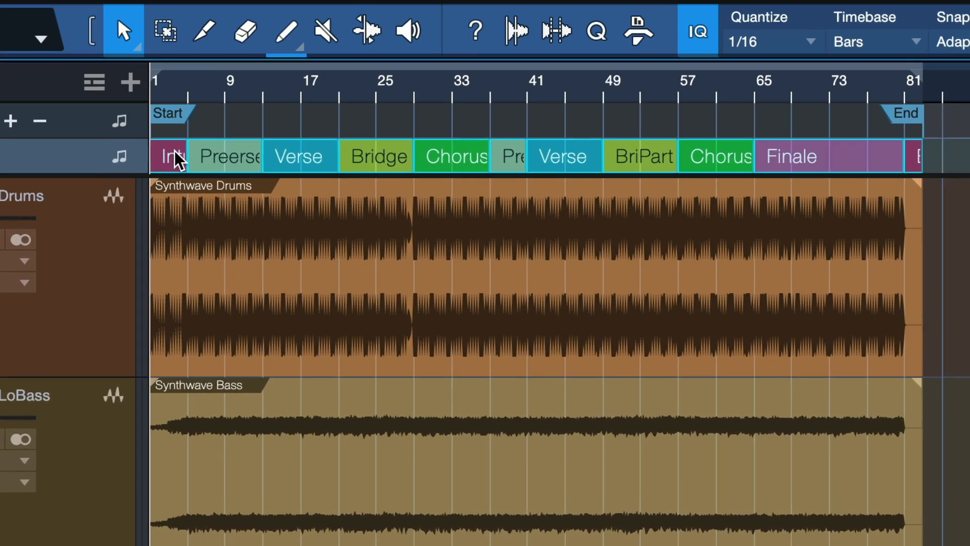
right_click(239, 83)
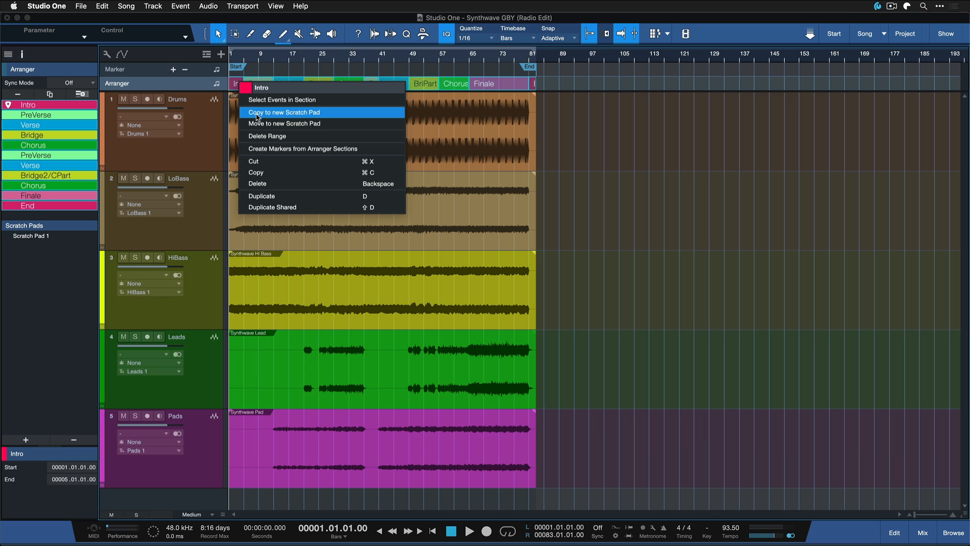
click(257, 113)
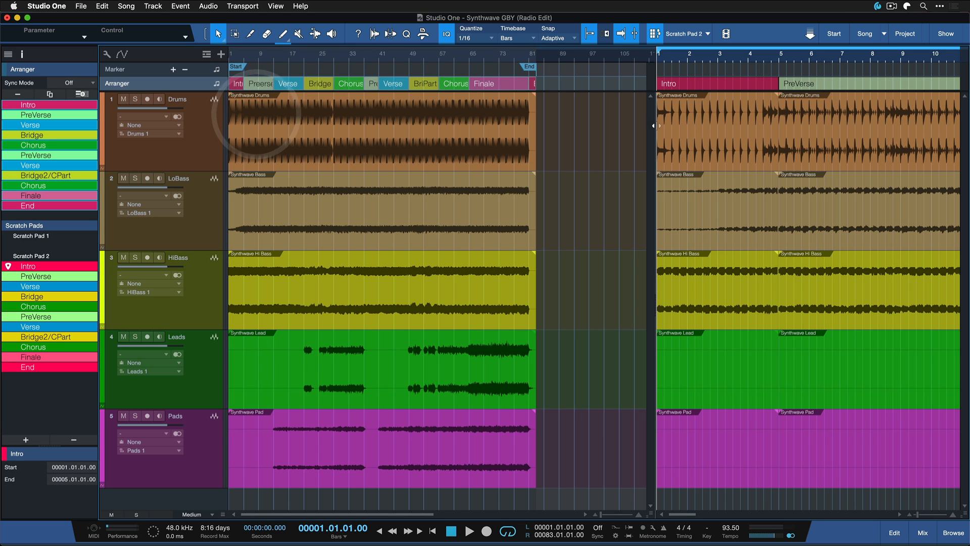
Fit the whole copied arrangement into the scratch pad view and widen the scratch pad area.
click(701, 86)
key(alt+z)
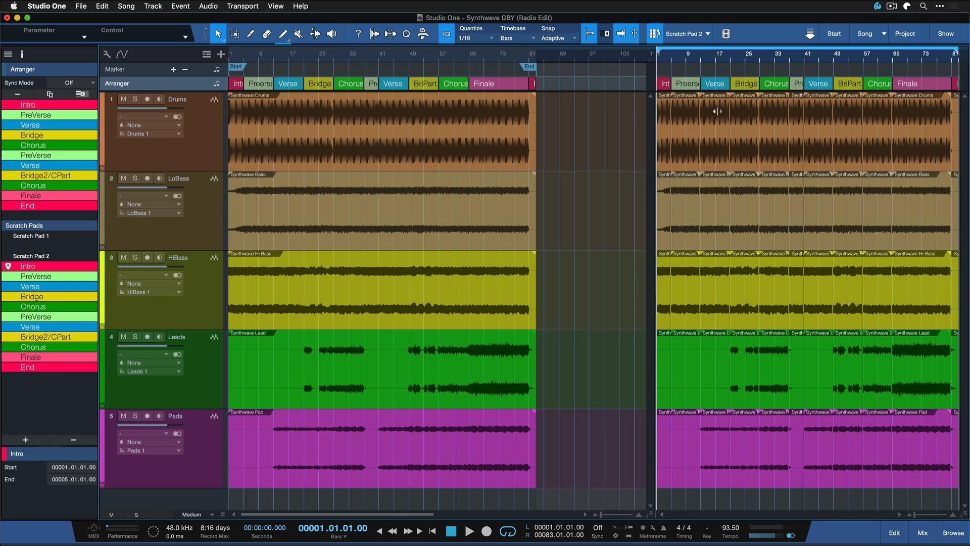
click(658, 115)
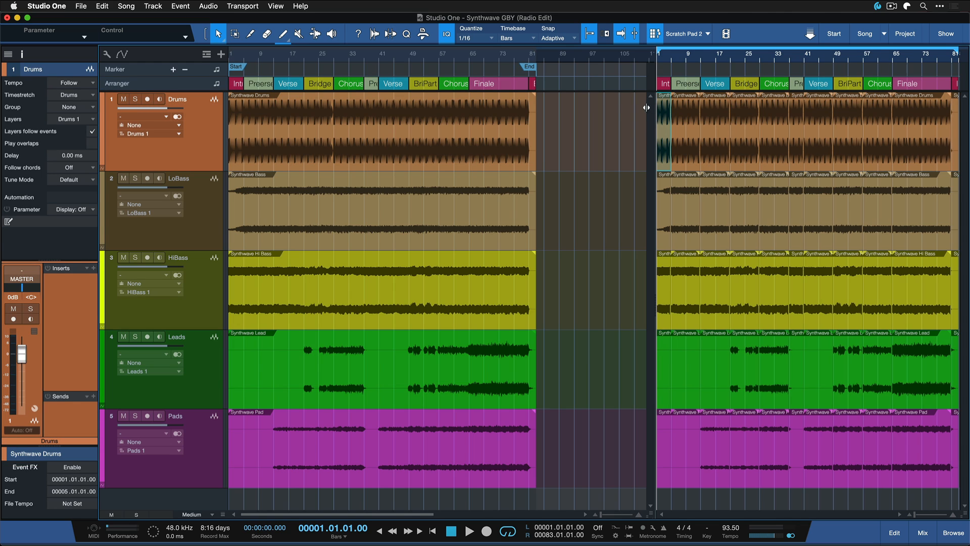
drag(646, 107, 564, 107)
Review the copied sections in Scratch Pad 2, stepping through PreVerse, Verse, Bridge and Chorus.
click(581, 84)
drag(927, 85, 603, 97)
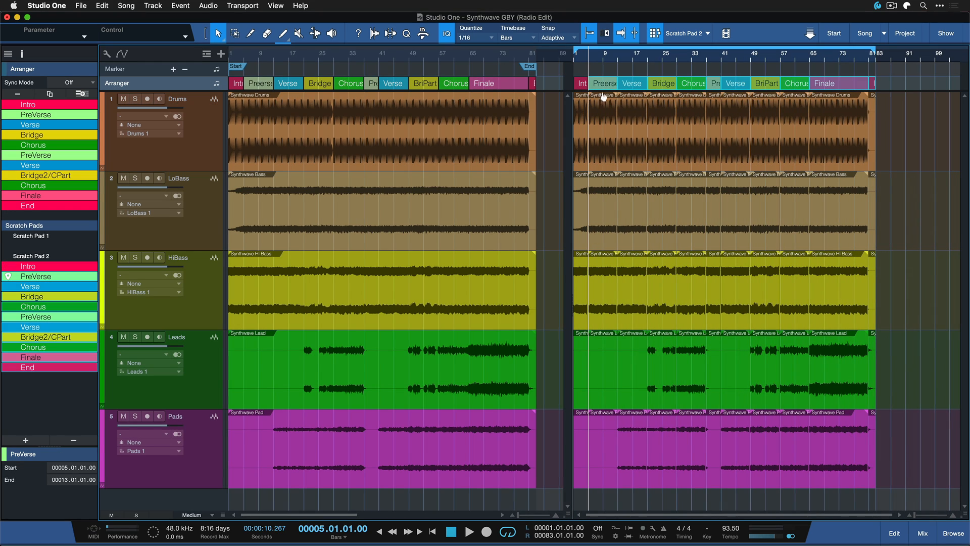
click(600, 86)
click(641, 83)
click(662, 84)
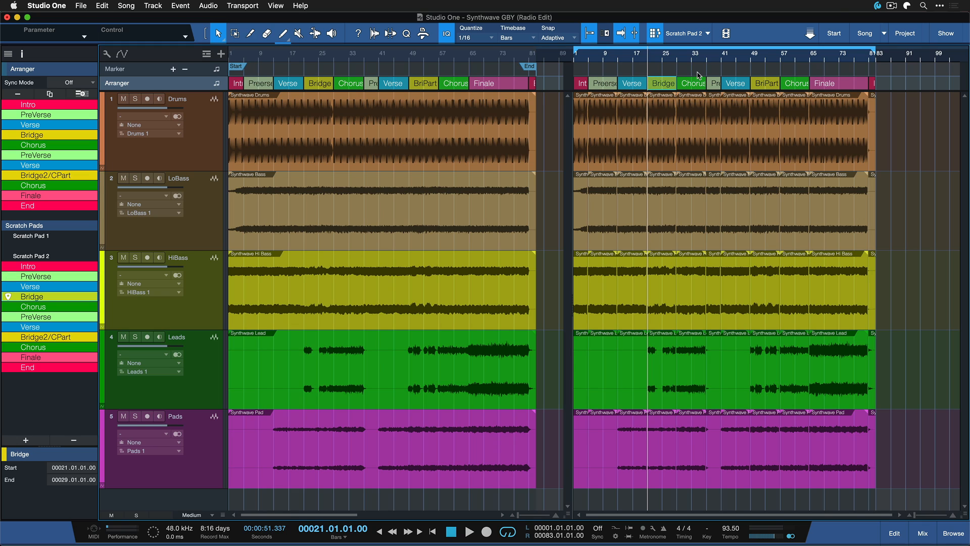
click(695, 87)
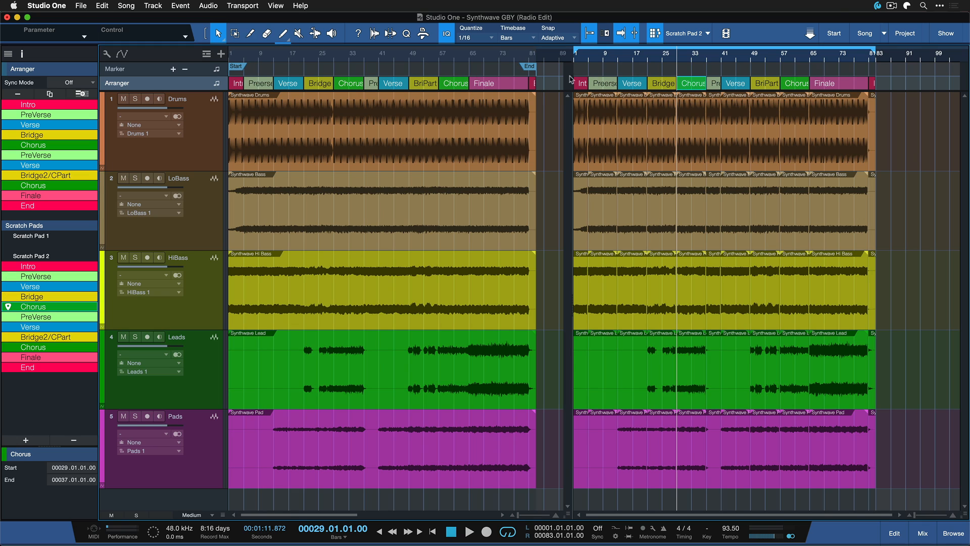
Return to the Intro in the main timeline, hide the scratch pad and show it again.
click(238, 84)
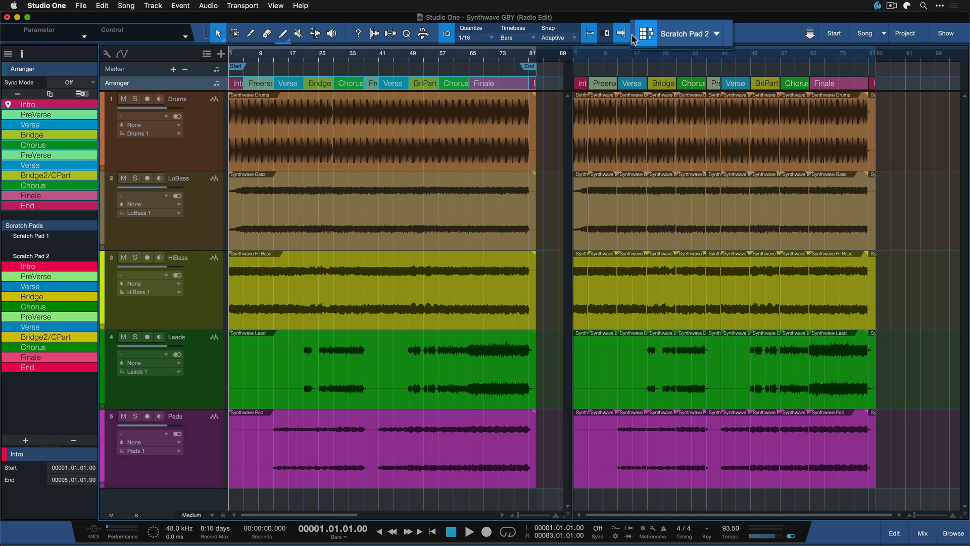
click(655, 34)
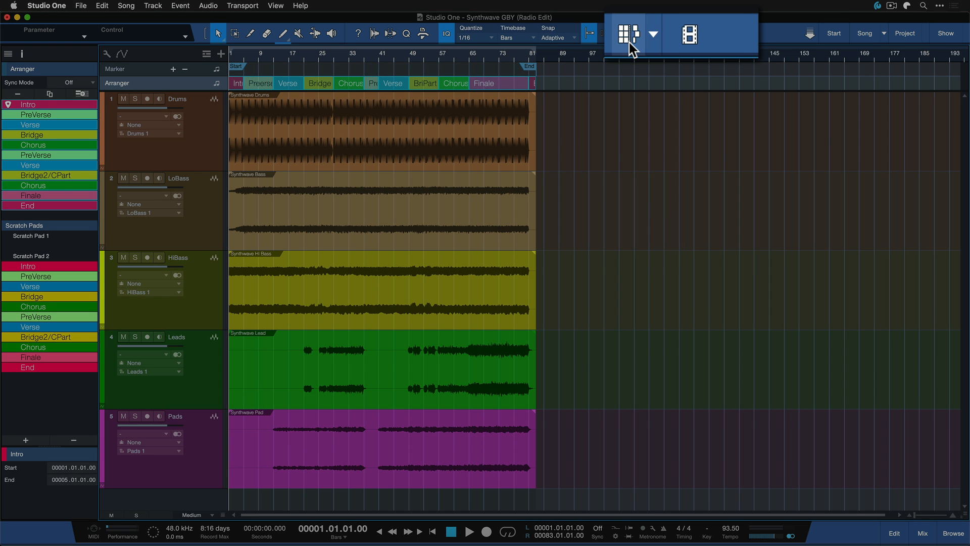
click(656, 36)
Rename Scratch Pad 2 as "Radio Edit".
click(709, 31)
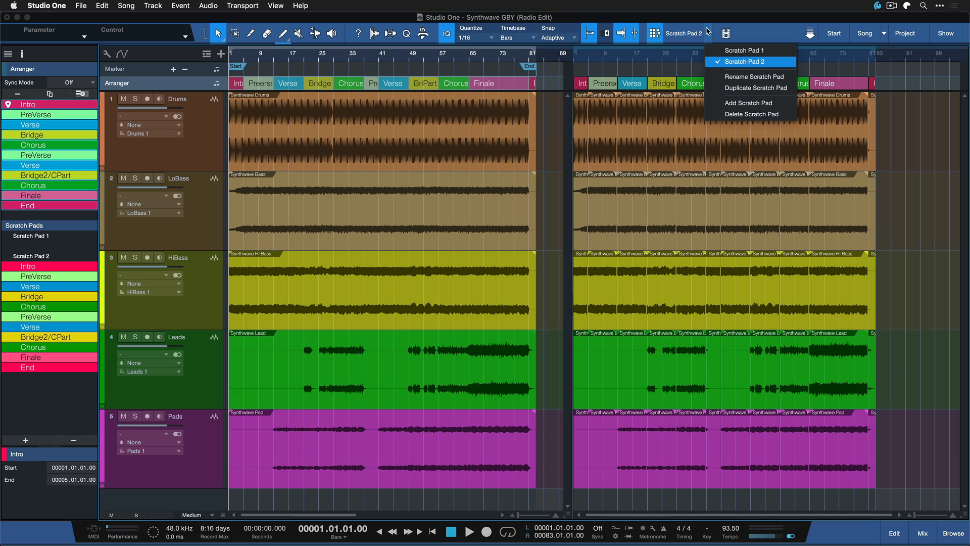
click(734, 79)
text(Radio)
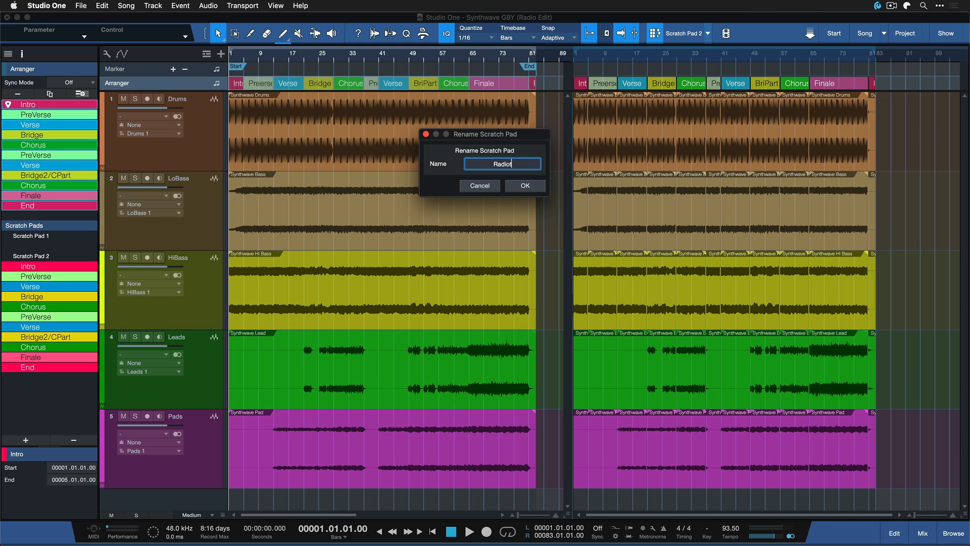
text( Edit)
key(Return)
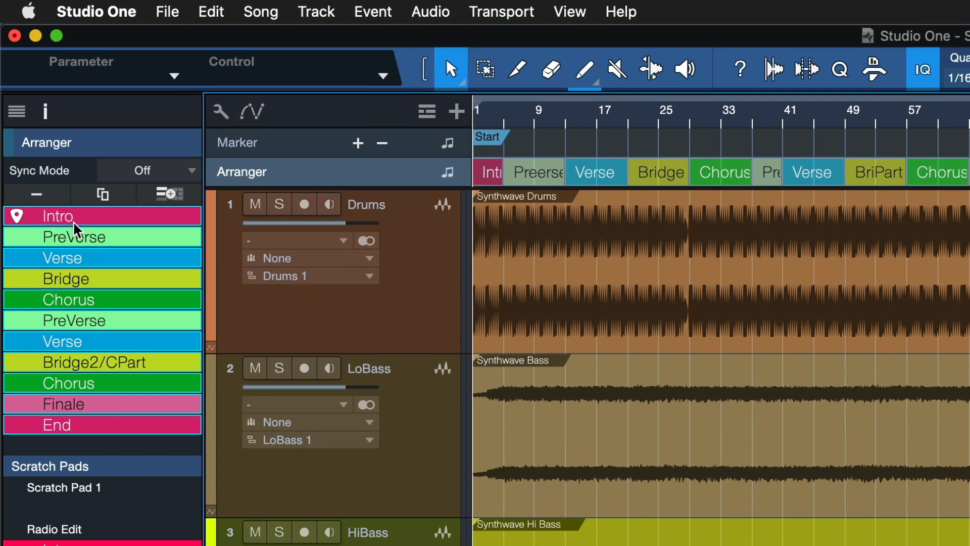
click(50, 114)
click(47, 112)
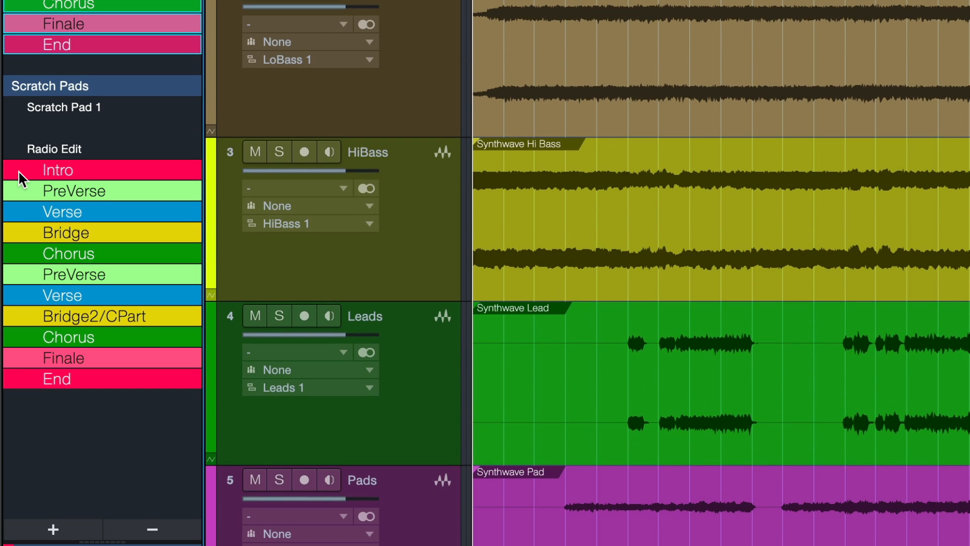
Jump through the Radio Edit sections from the Intro to the last Chorus and back, ending on the Intro.
click(19, 174)
click(16, 193)
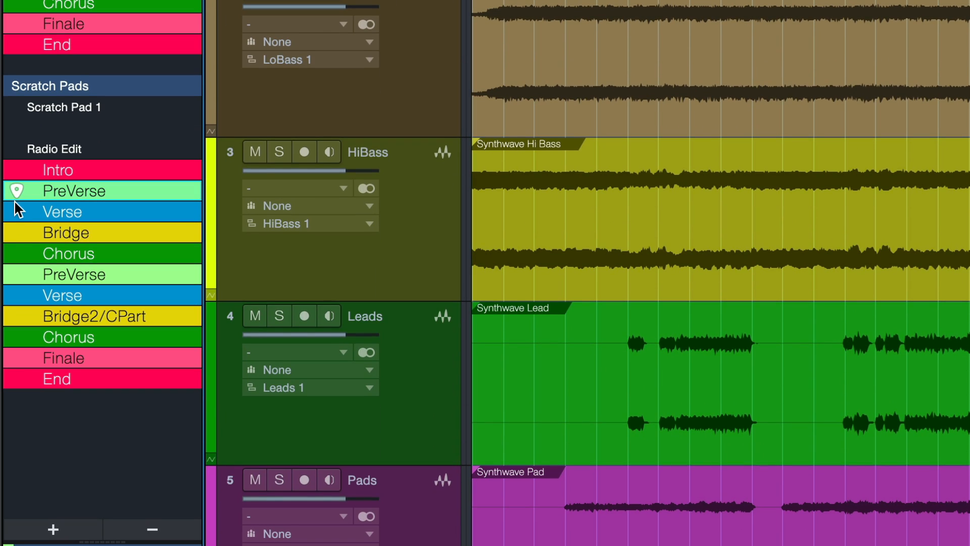
click(17, 234)
click(18, 260)
click(20, 278)
click(30, 320)
click(35, 360)
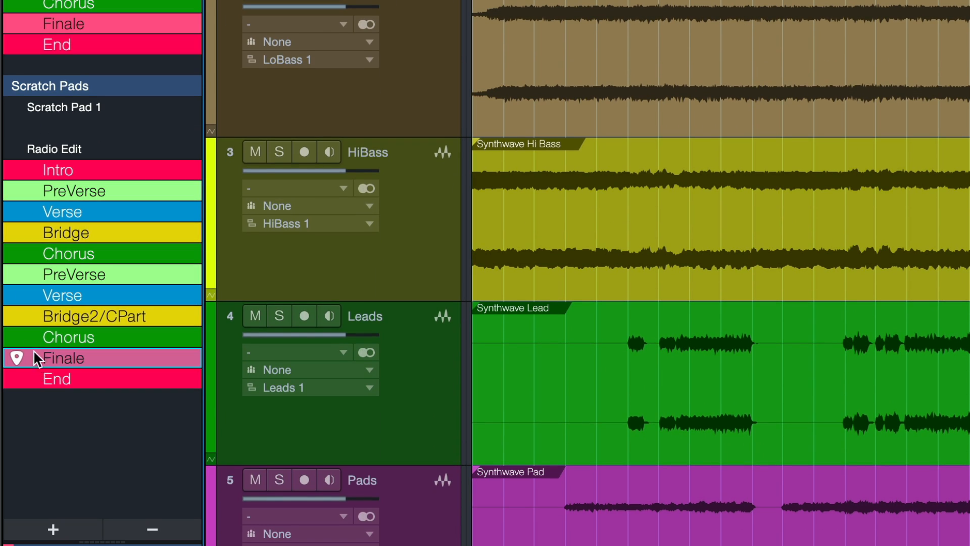
click(29, 340)
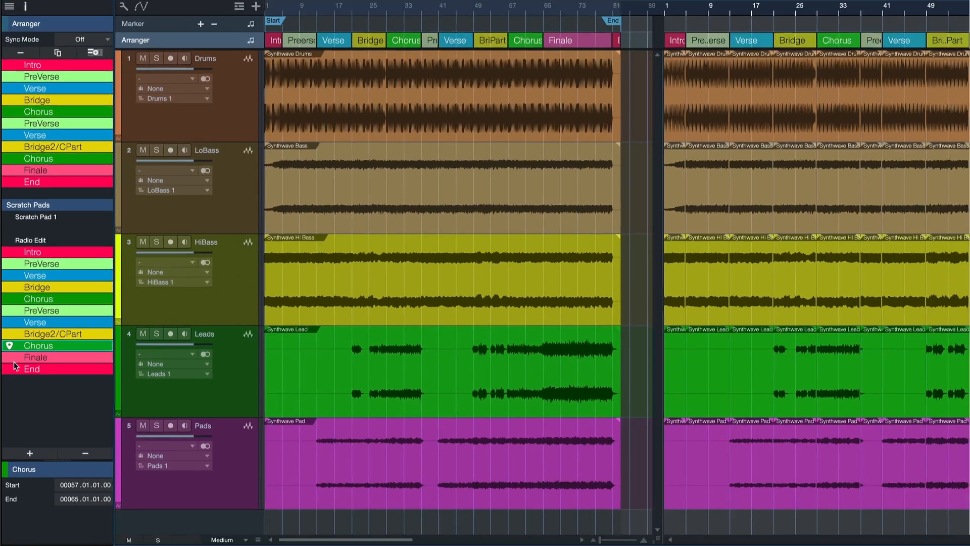
click(15, 368)
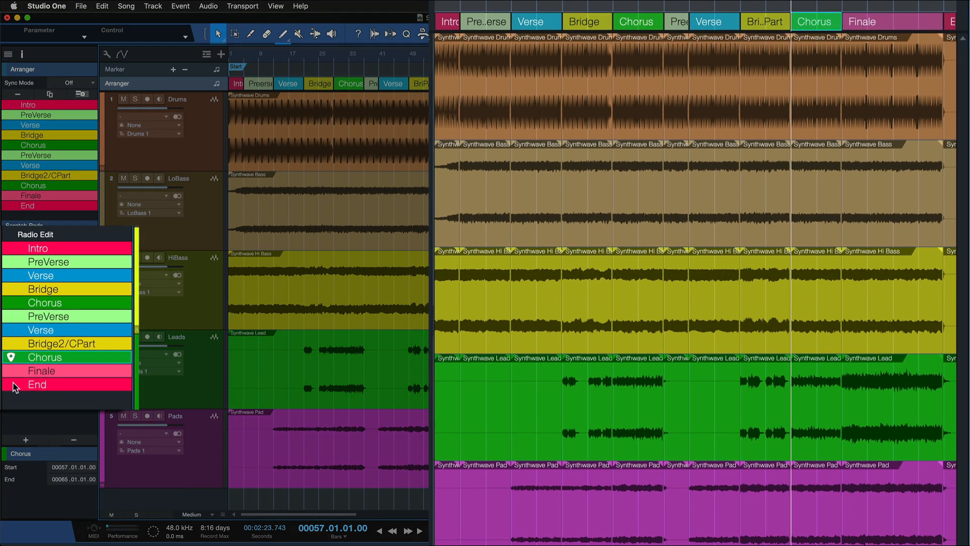
click(19, 342)
click(15, 315)
click(10, 275)
click(11, 261)
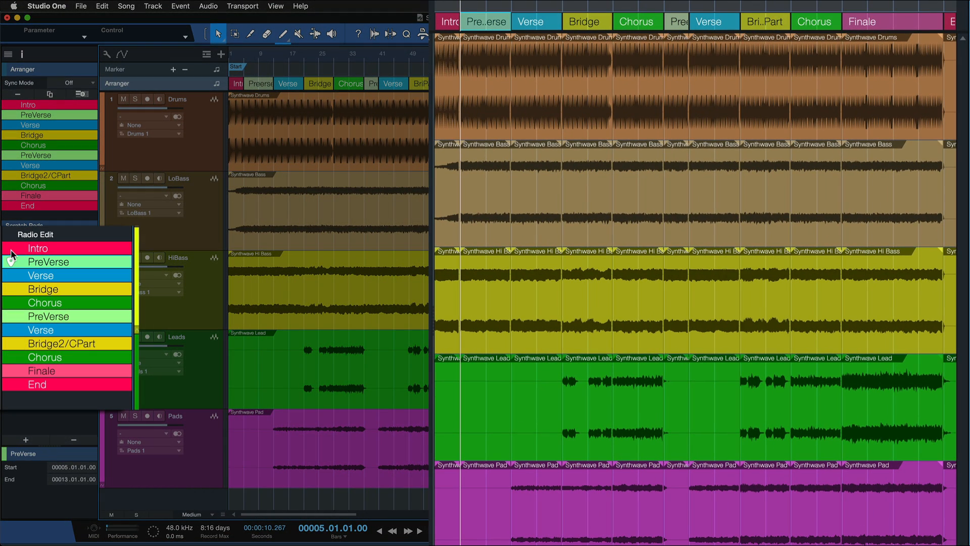
click(12, 246)
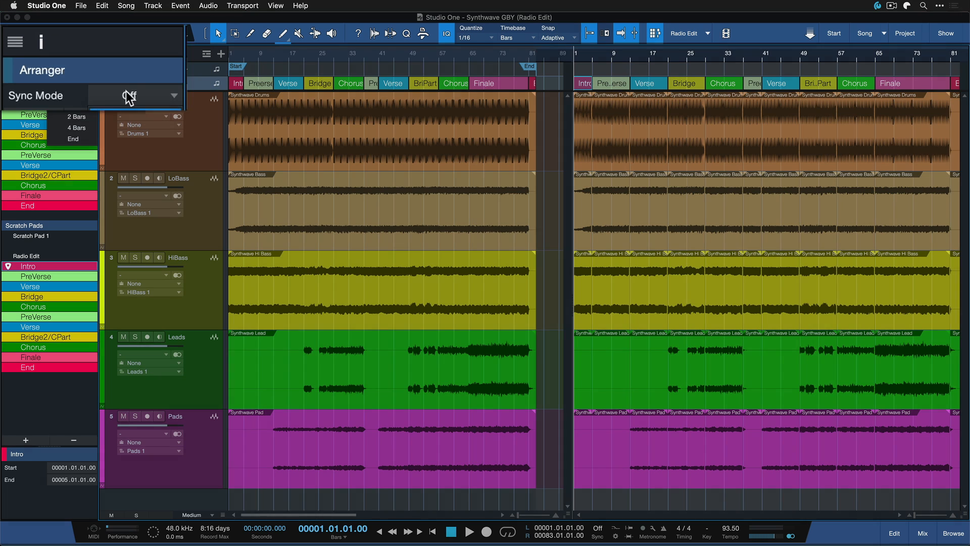
Set the arranger Sync Mode to 1 Bar and play the start of the Radio Edit.
click(71, 82)
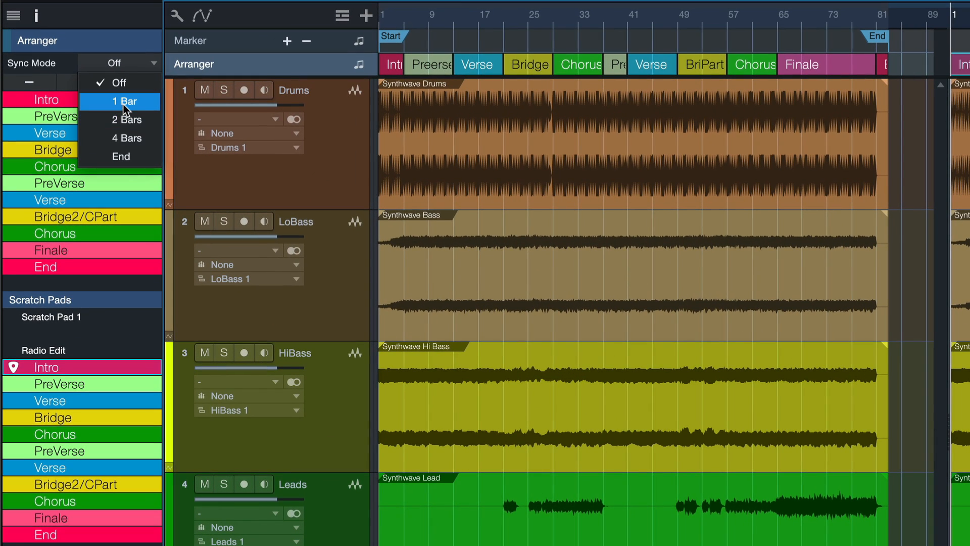
click(135, 107)
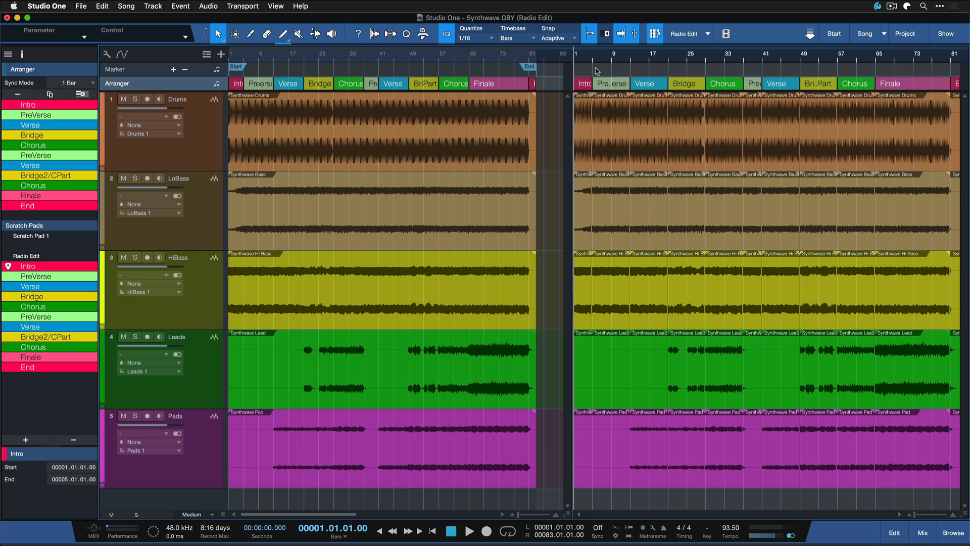
key(space)
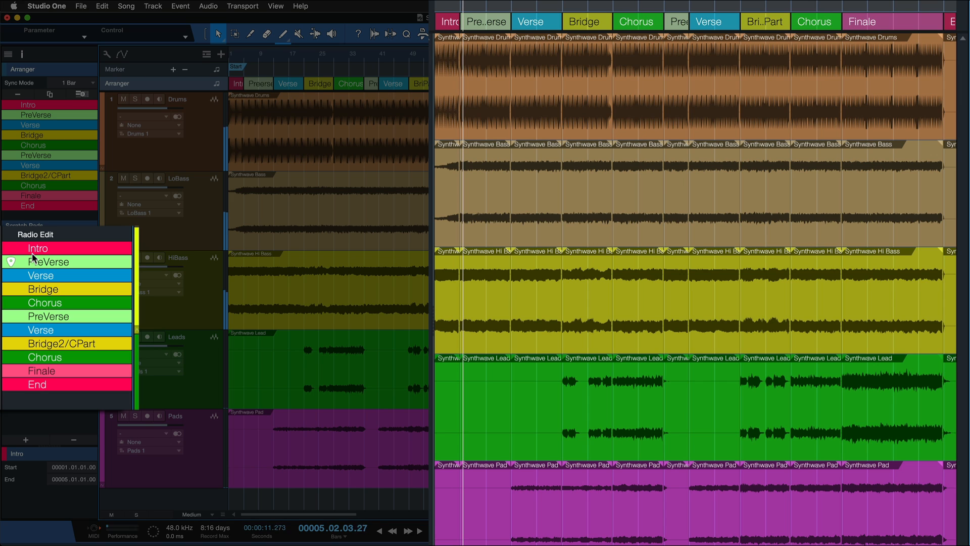
drag(474, 6, 474, 36)
key(space)
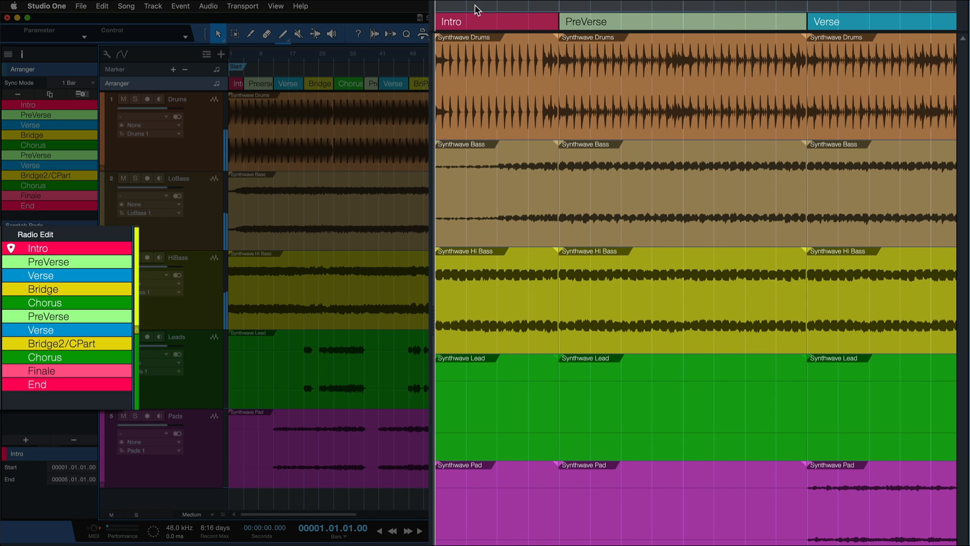
Play the Radio Edit's Intro and jump to the PreVerse during playback to check the one-bar sync.
click(514, 28)
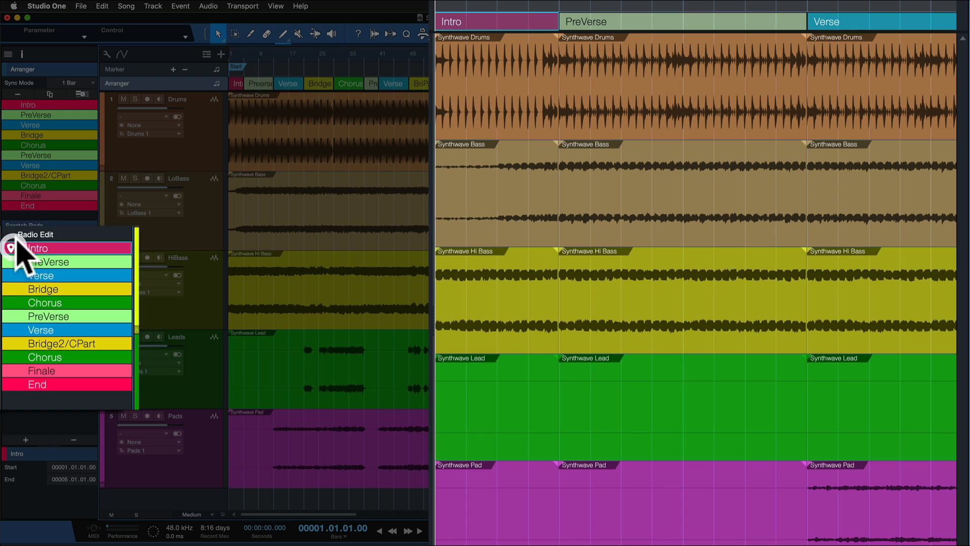
key(space)
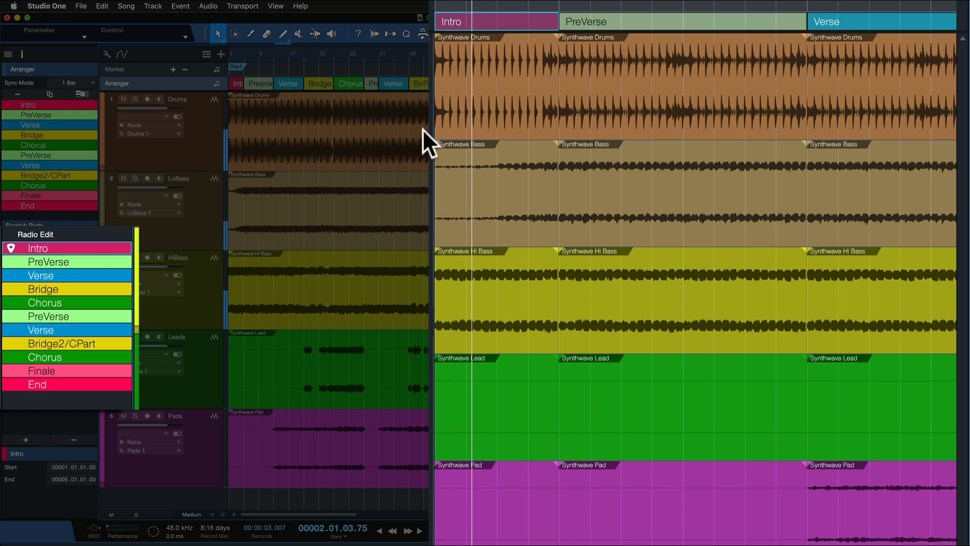
click(12, 261)
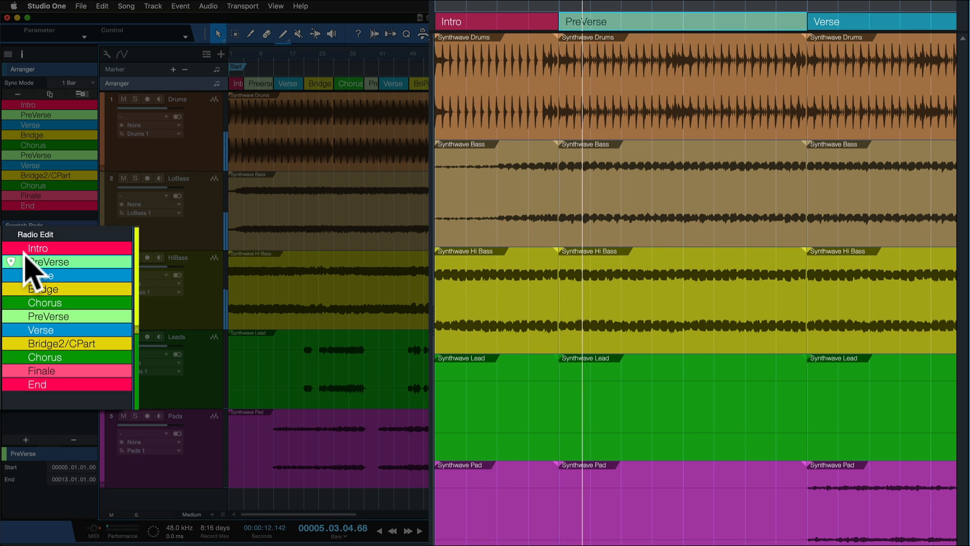
key(space)
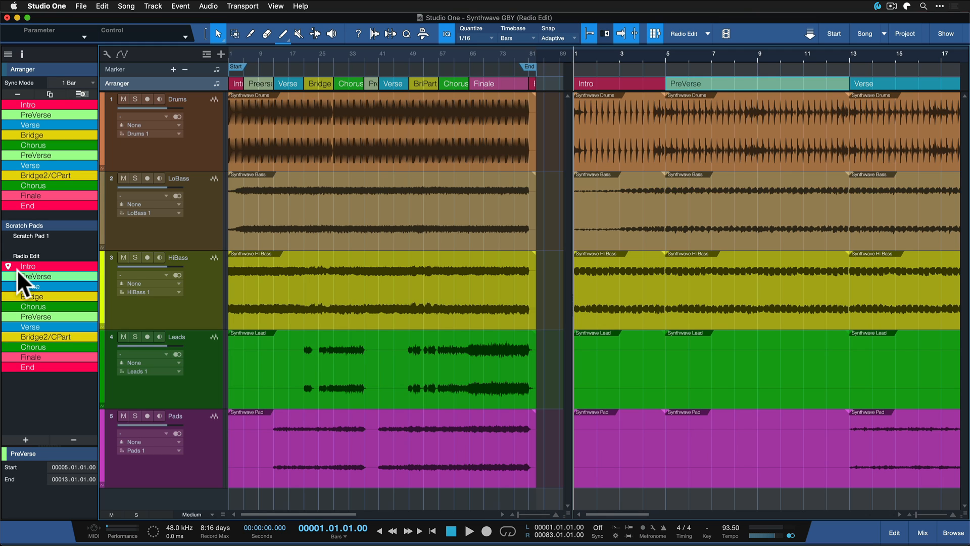
Set the arranger Sync Mode to Off and jump between the PreVerse and the Intro during playback.
click(61, 82)
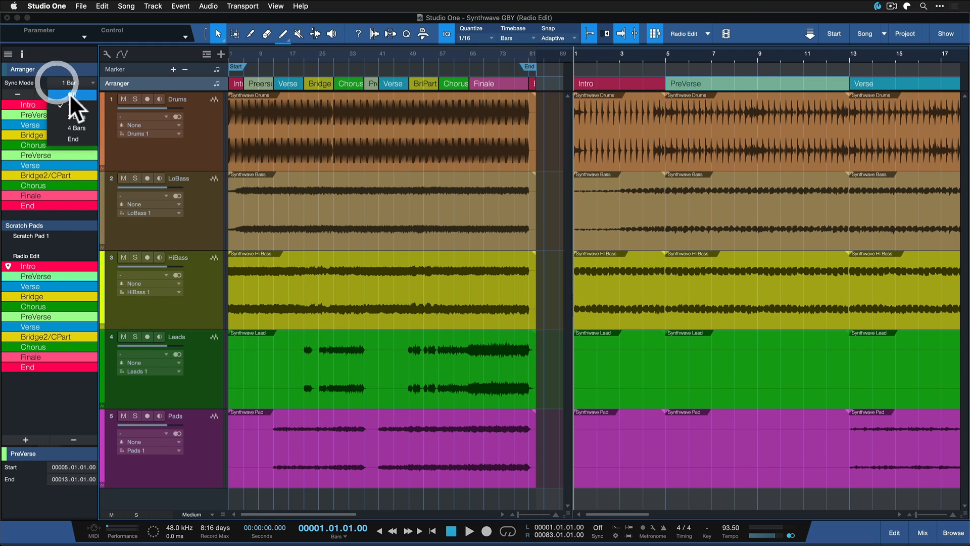
click(68, 94)
key(space)
click(14, 276)
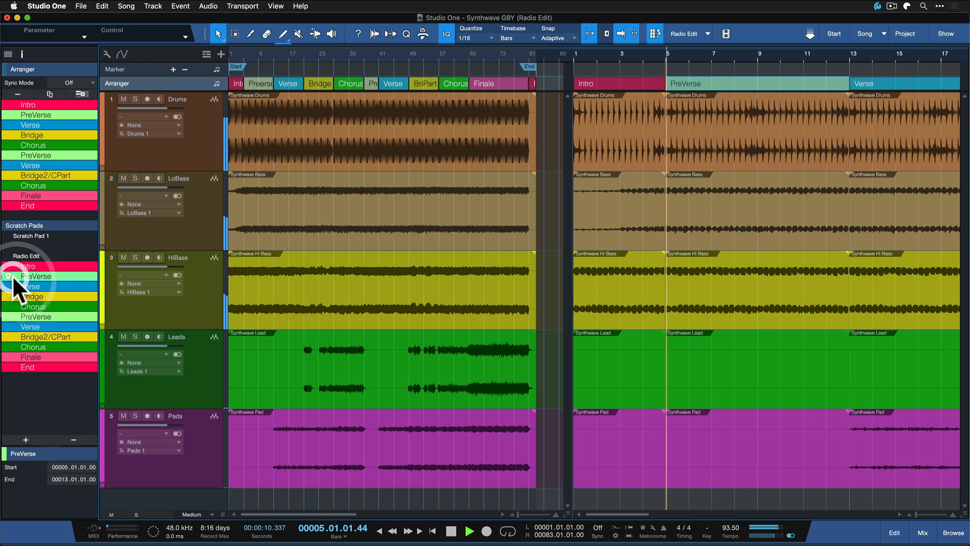
click(8, 264)
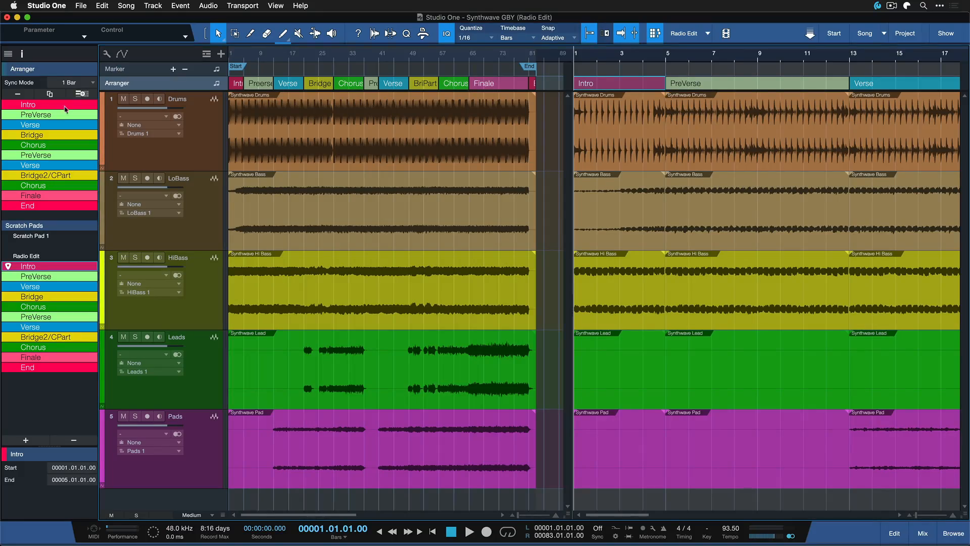
Play the Radio Edit's Intro with one-bar sync, jump to the PreVerse and stop playback.
key(space)
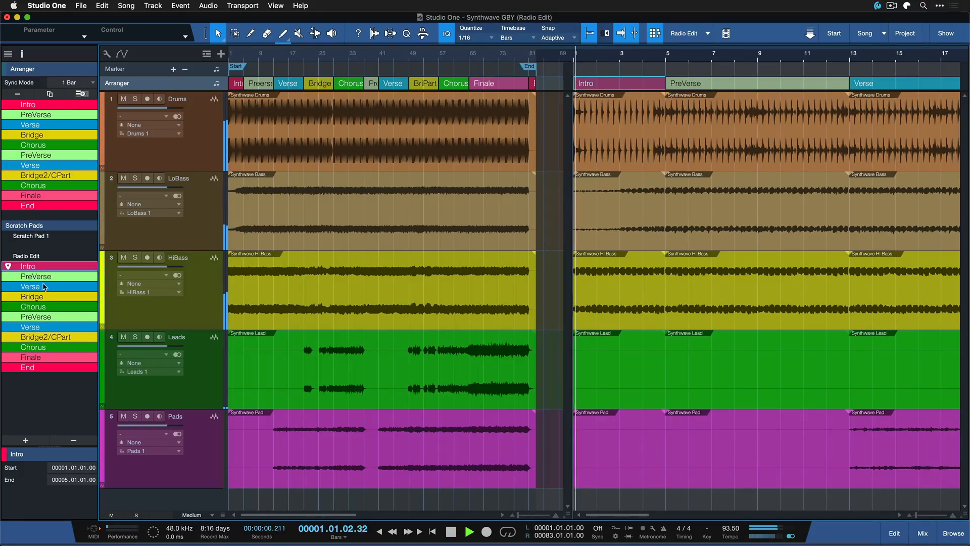
click(8, 277)
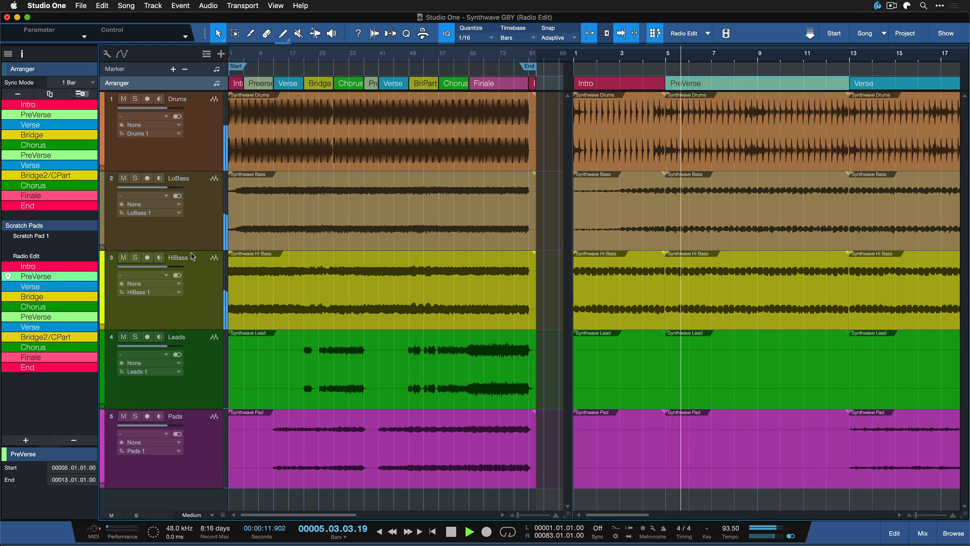
key(space)
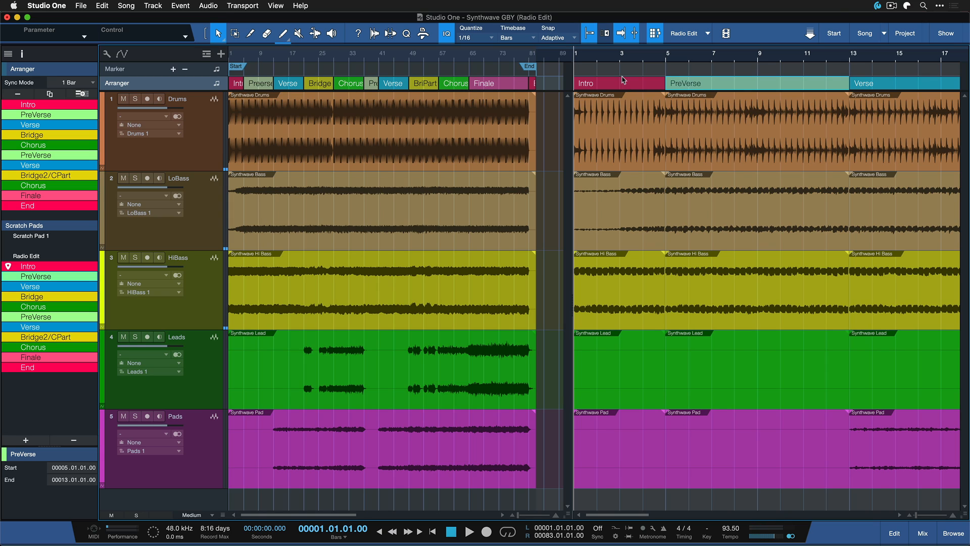
Split the Radio Edit's Intro at bar 2 and delete the range of the second part.
click(625, 80)
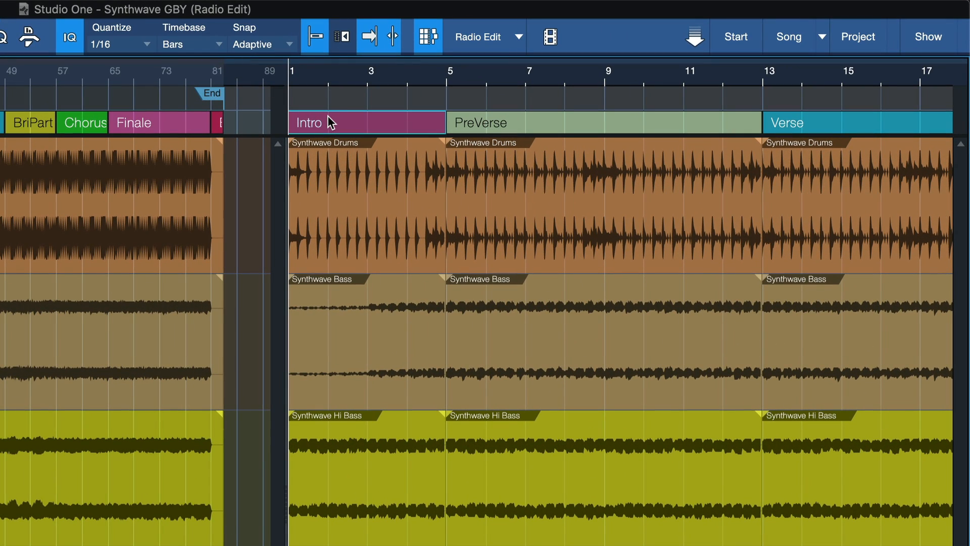
key(3)
click(329, 119)
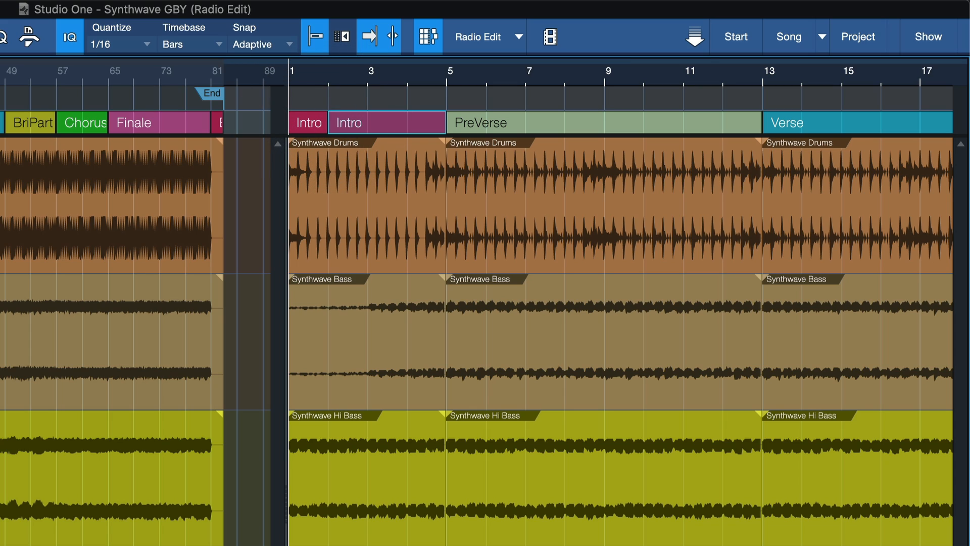
right_click(399, 123)
click(417, 219)
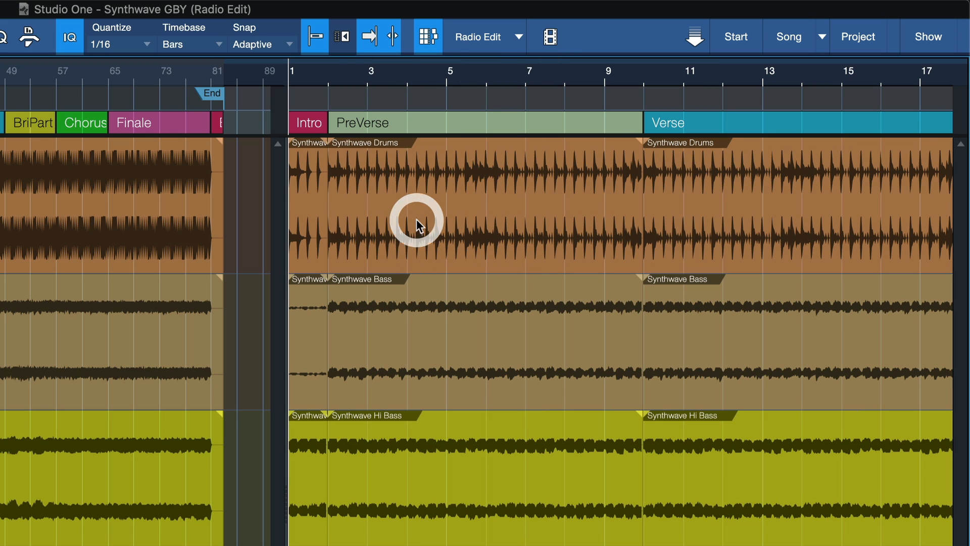
Play the shortened Intro through its transition into the PreVerse of the Radio Edit.
click(319, 117)
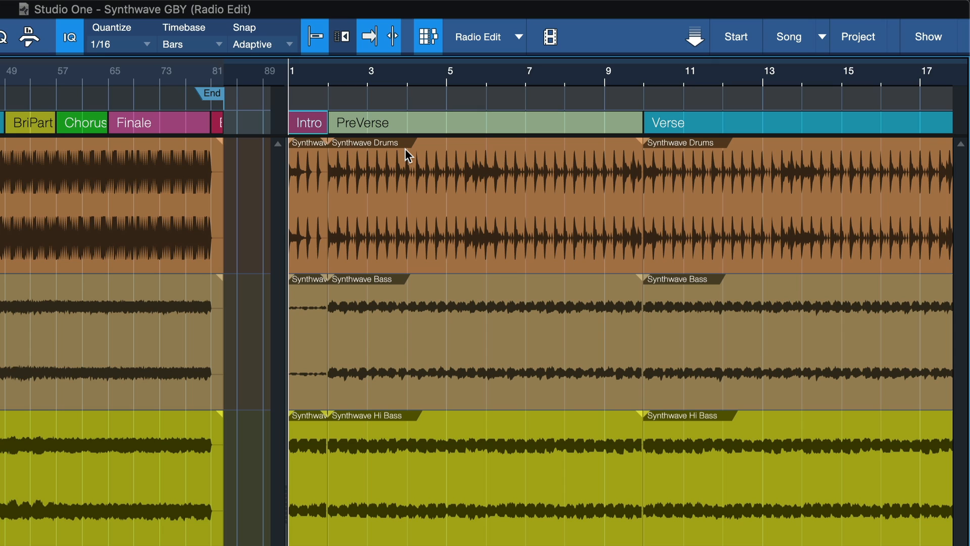
key(space)
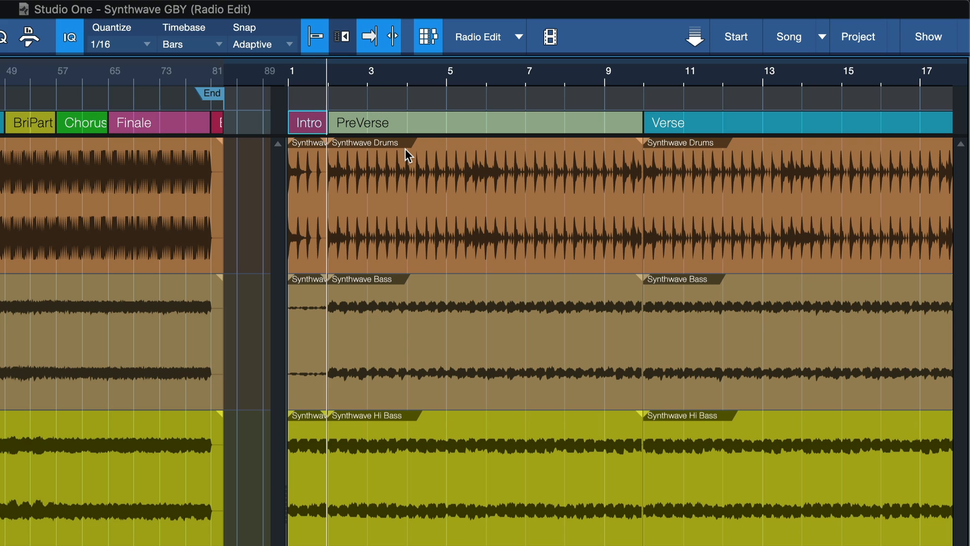
click(399, 119)
key(w)
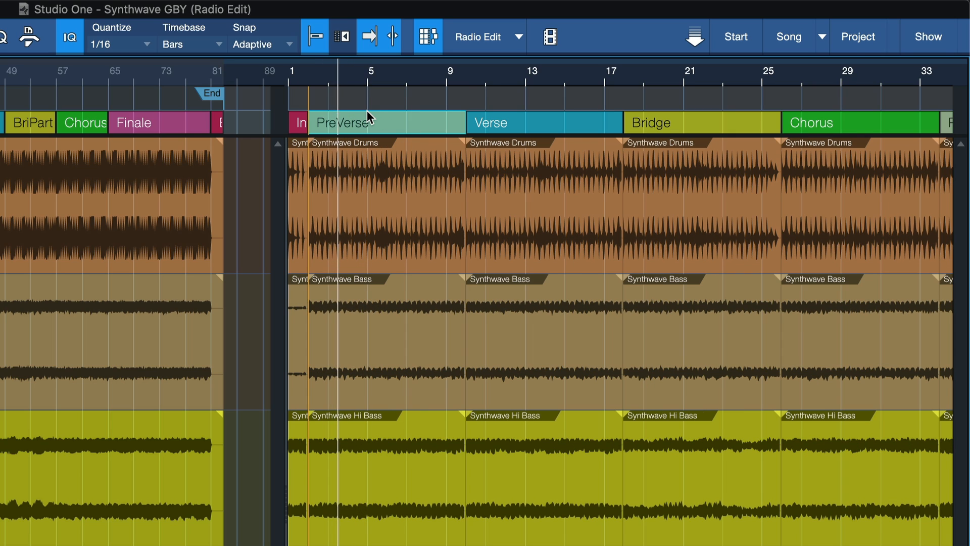
scroll(366, 115, right, 3)
scroll(364, 116, left, 3)
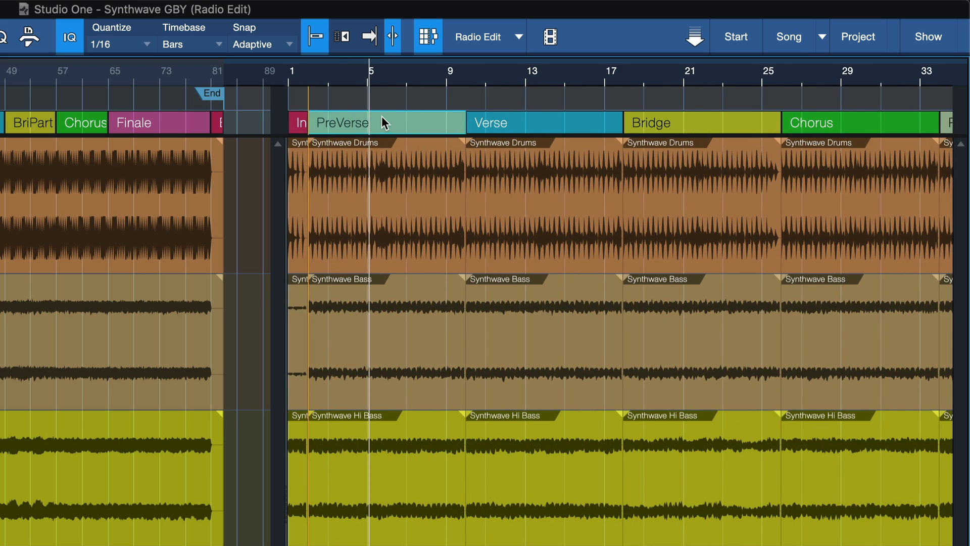
key(e)
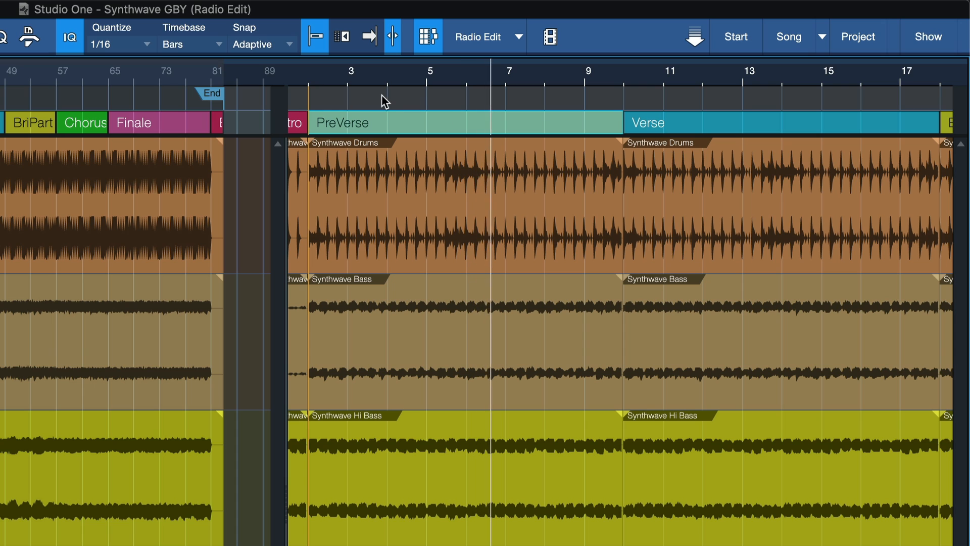
Play the Radio Edit's PreVerse and jump to the Verse during playback.
key(space)
key(space)
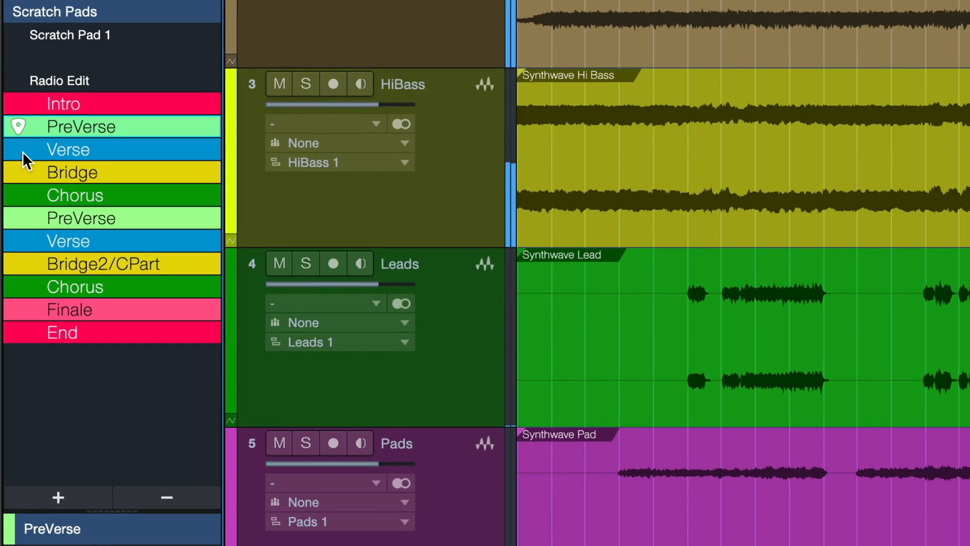
click(22, 151)
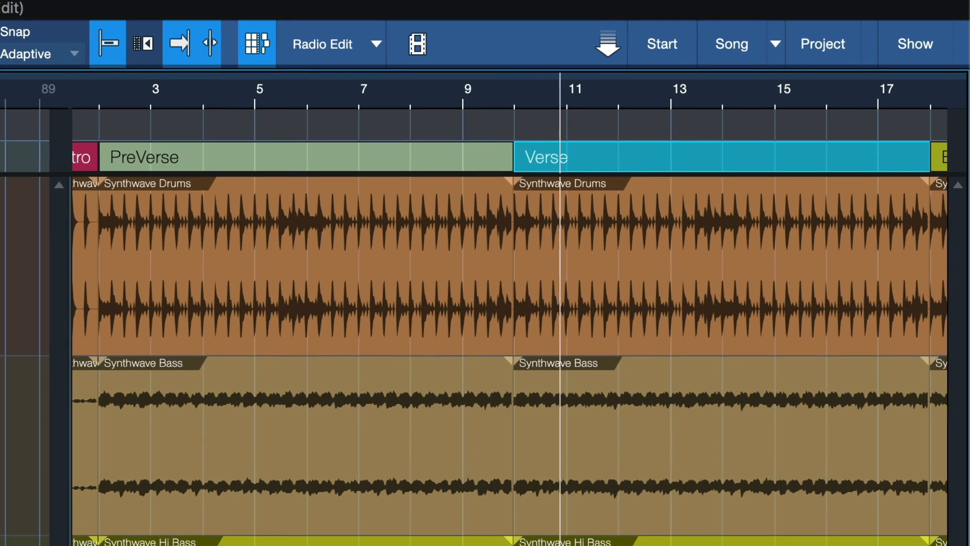
Split the Radio Edit's first PreVerse at bar 6 and delete the range of its second half.
click(297, 154)
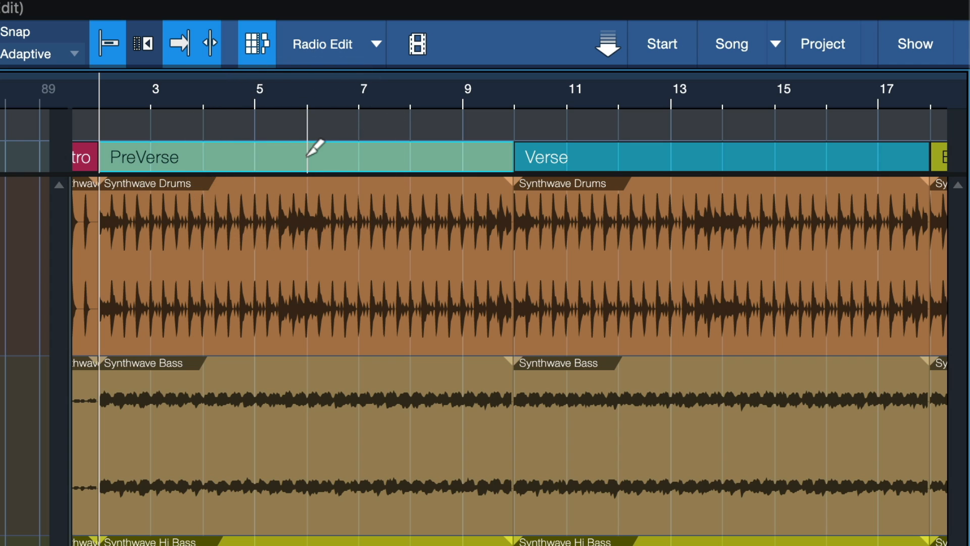
alt+click(306, 158)
right_click(325, 157)
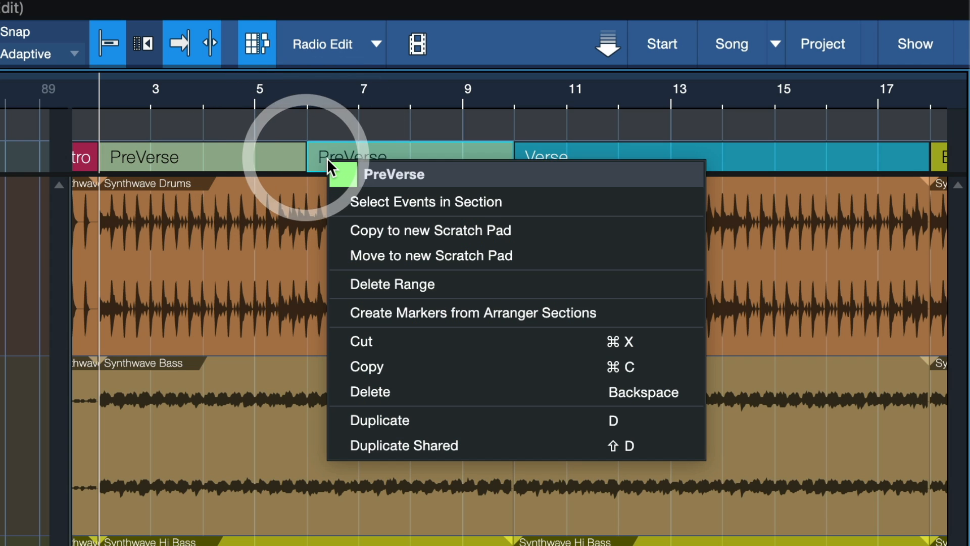
click(392, 281)
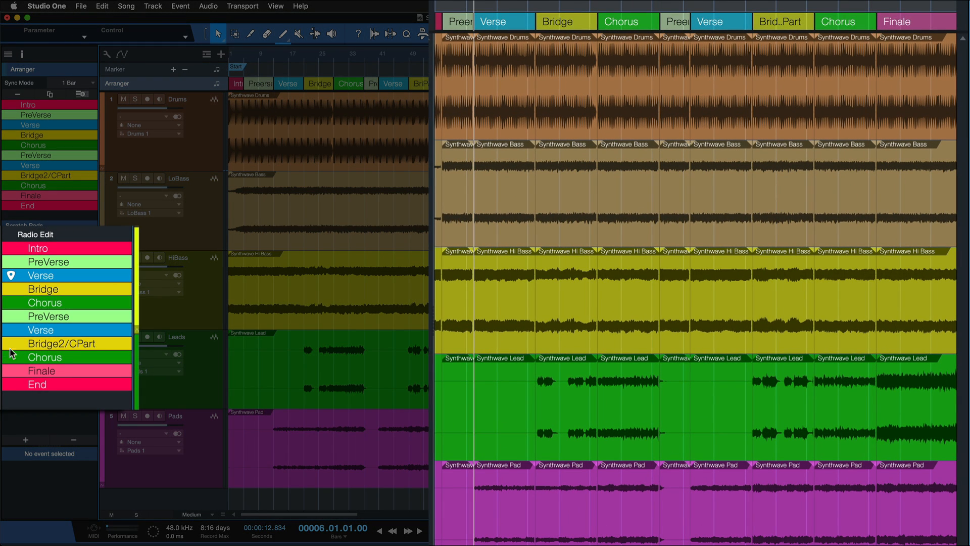
Listen to the Radio Edit's last Chorus and the Bridge2/CPart section leading into it.
click(18, 359)
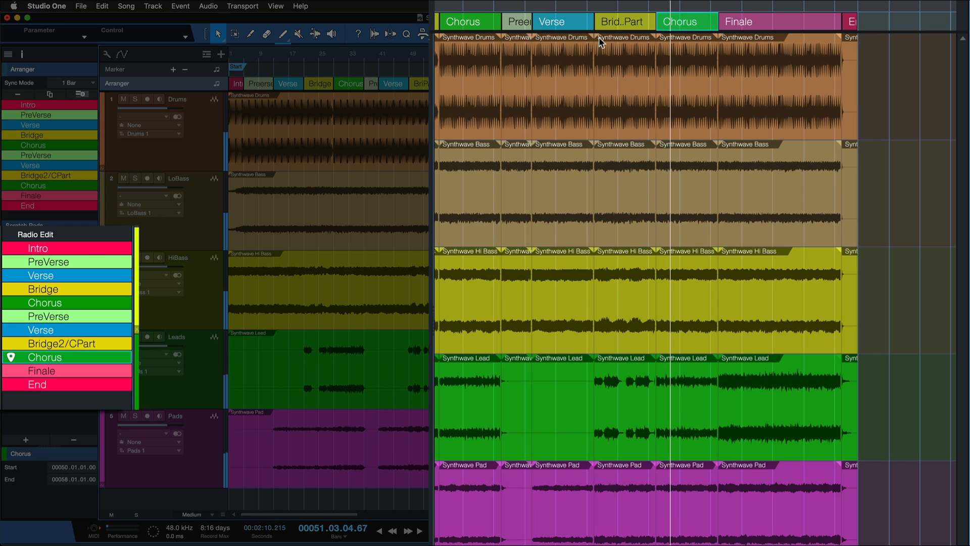
click(15, 349)
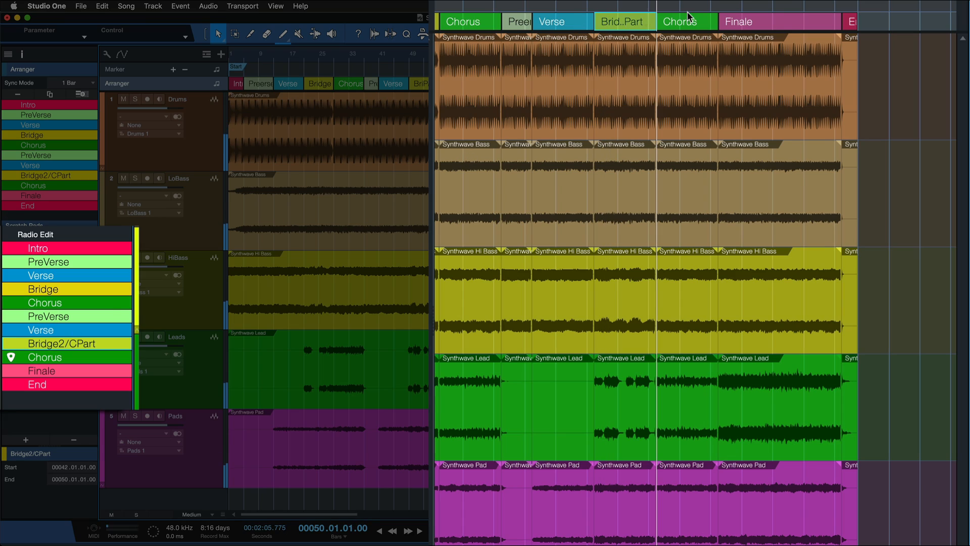
Split the Radio Edit's last Chorus in half at bar 54 in the arranger track.
key(e)
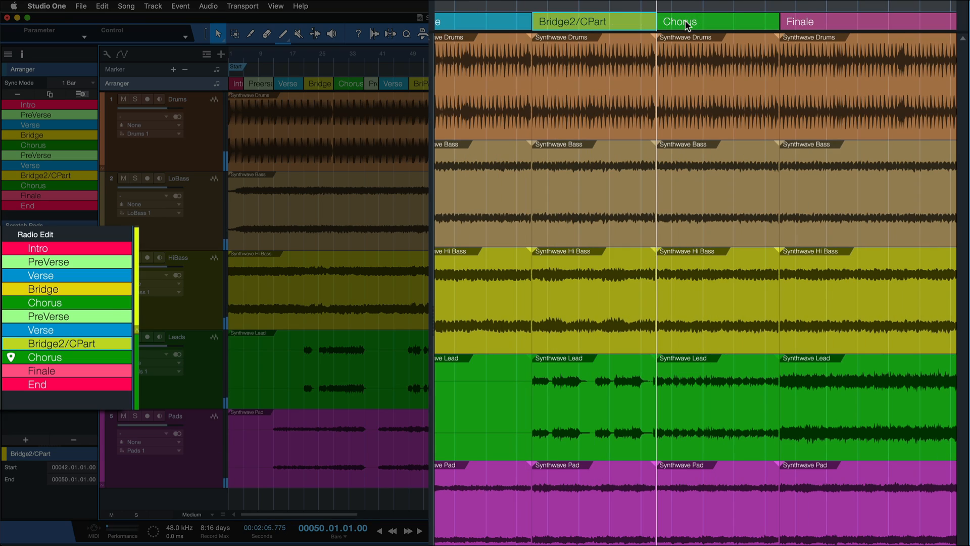
click(687, 24)
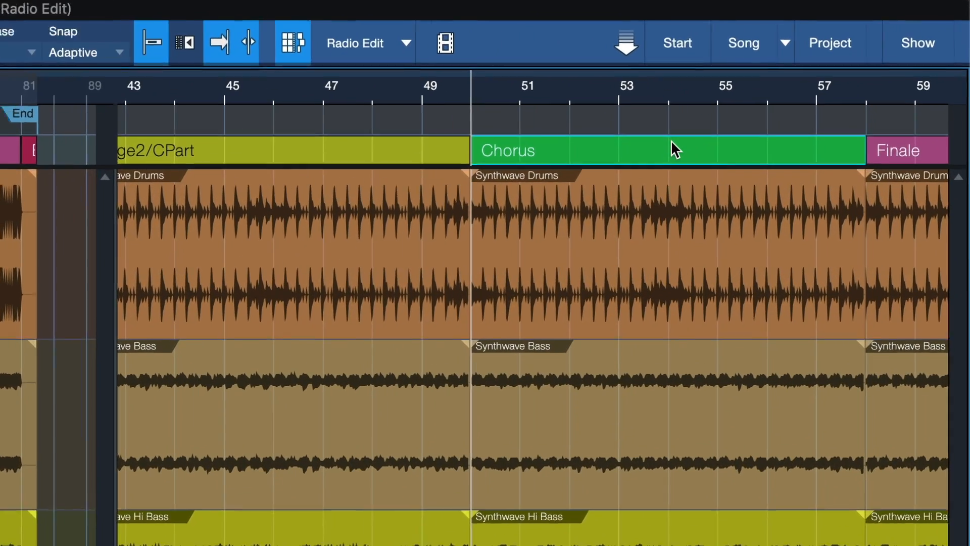
alt+click(671, 141)
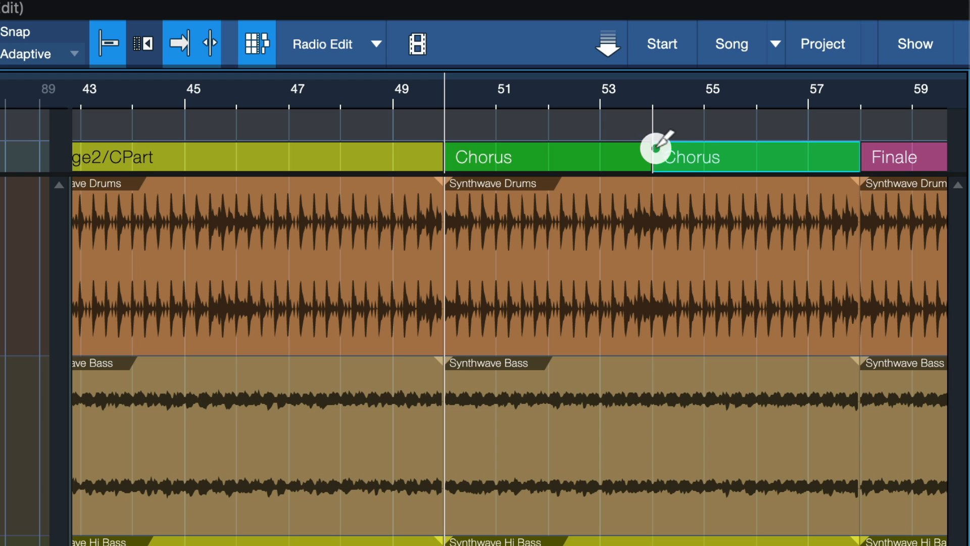
Move the Bridge2/CPart section between the two halves of the split Chorus, inserting it at bar 54.
click(189, 162)
key(w)
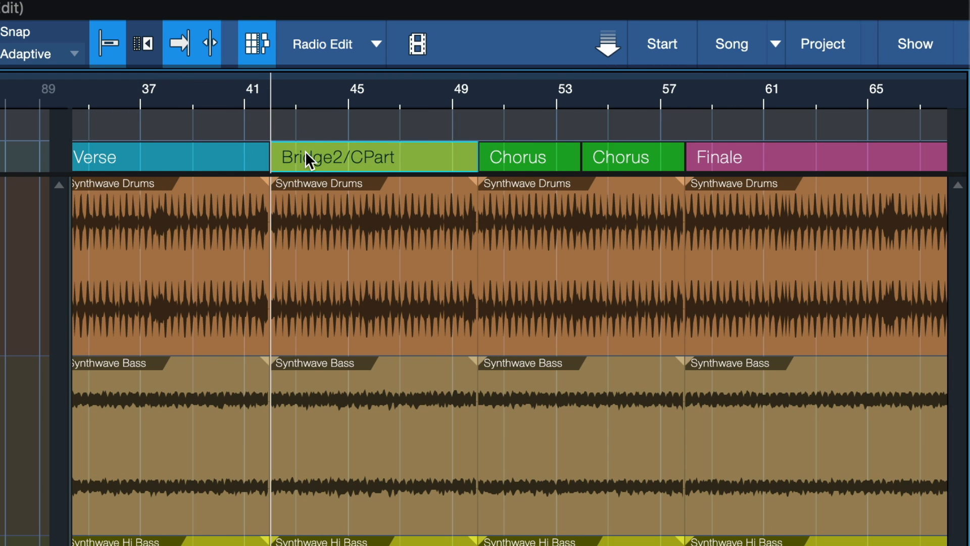
drag(305, 151, 584, 165)
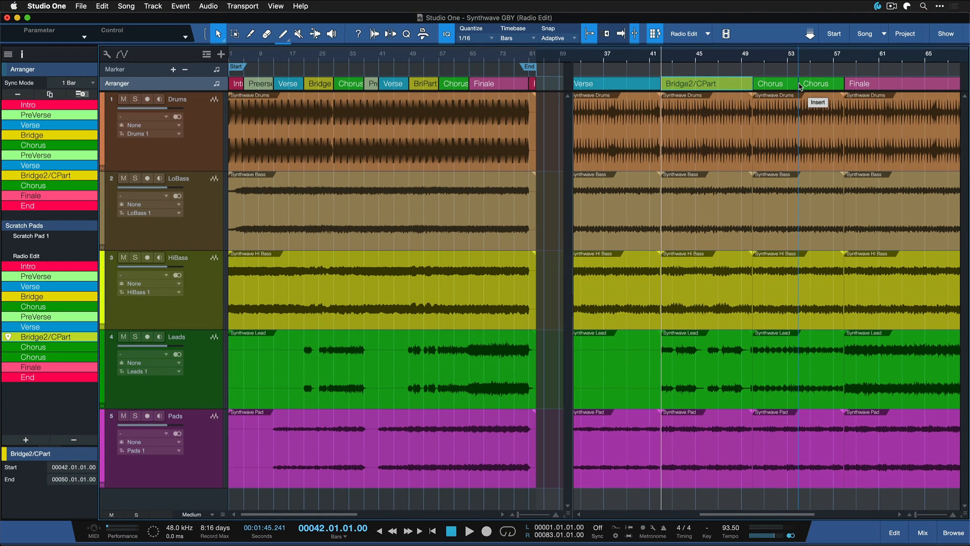
drag(801, 86, 799, 83)
Play the Radio Edit from the start of the moved Bridge2/CPart section to audition the new arrangement.
click(685, 86)
key(space)
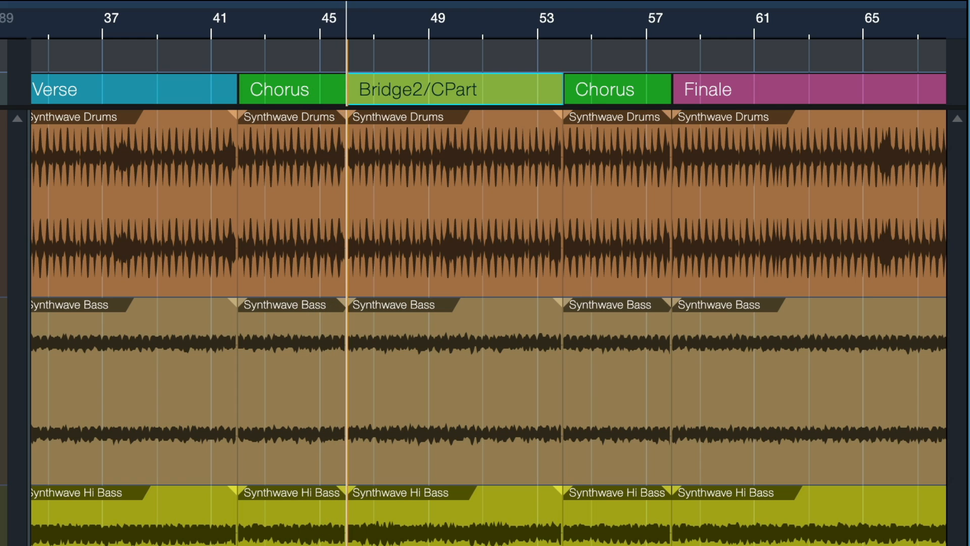
key(w)
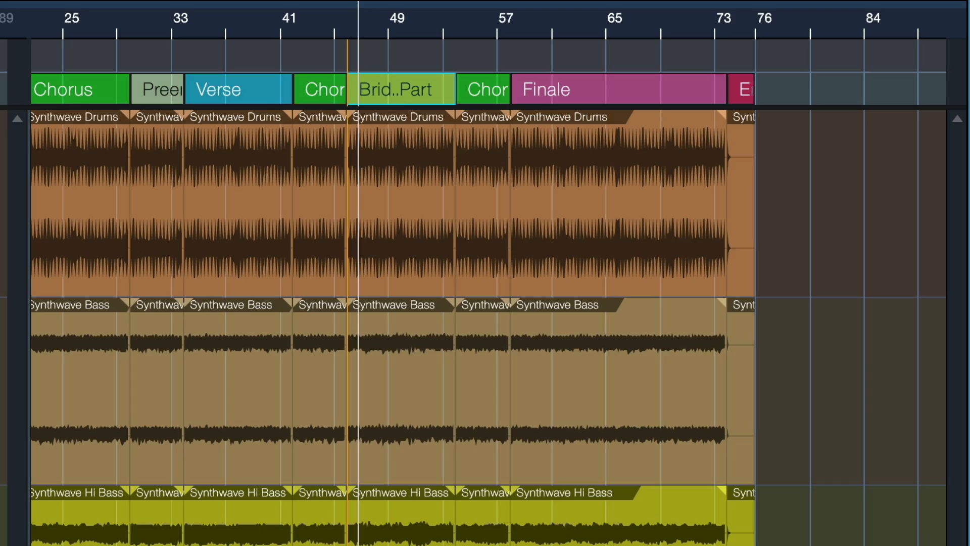